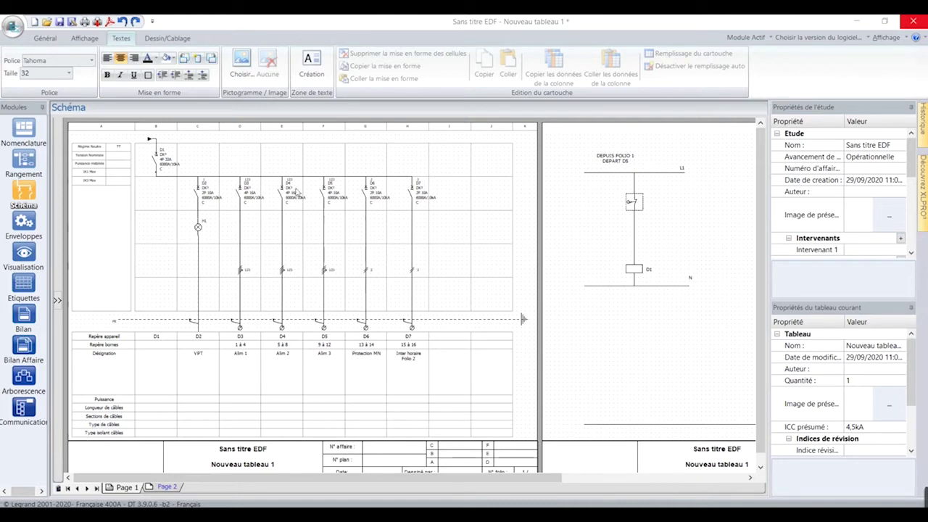
# Review the power schematic on page 1 and the control schematic on page 2.
pyautogui.click(127, 488)
pyautogui.click(164, 488)
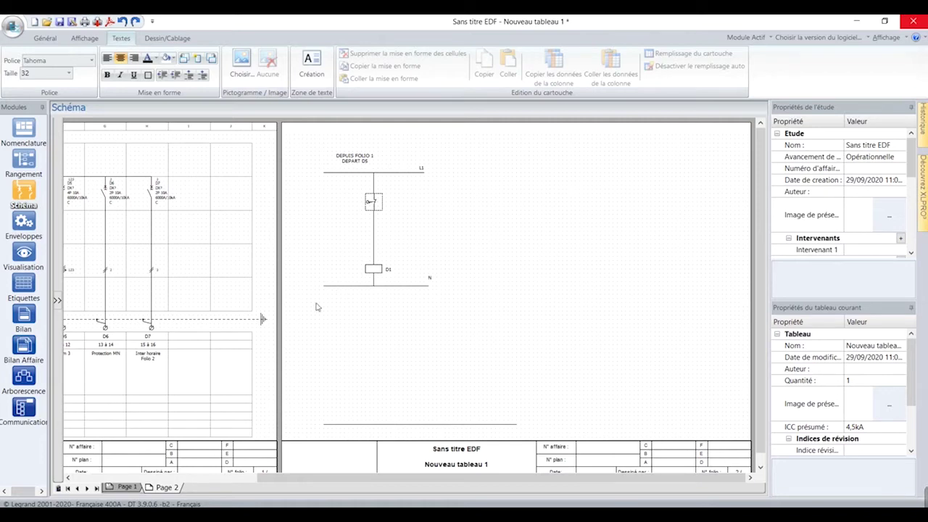
pyautogui.click(136, 487)
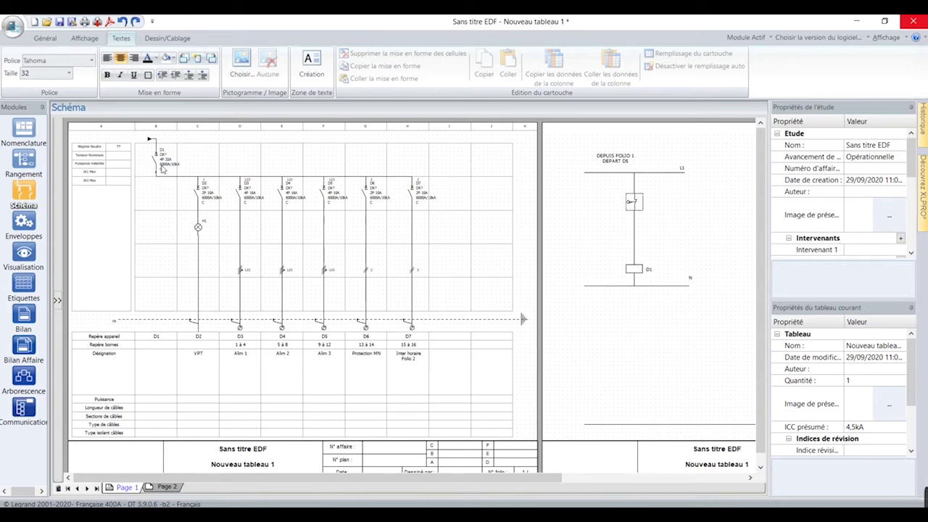
pyautogui.click(752, 479)
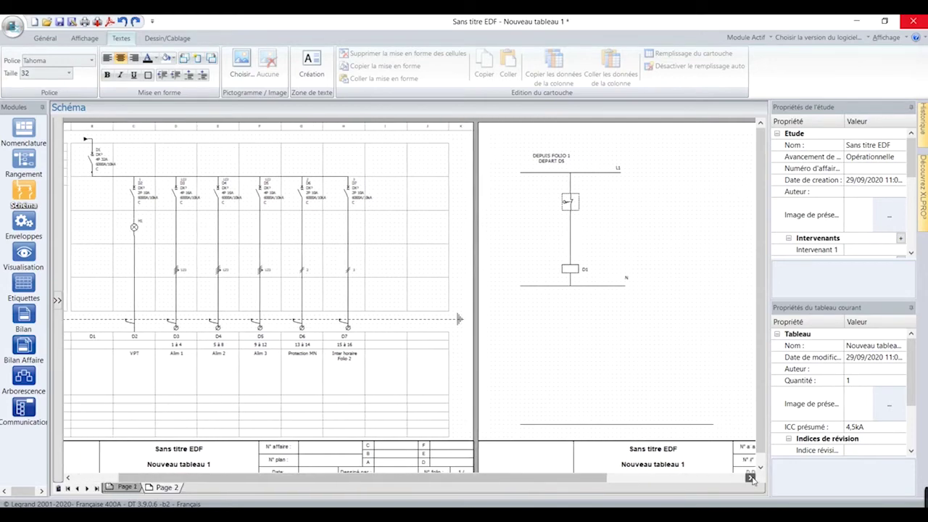
pyautogui.click(752, 479)
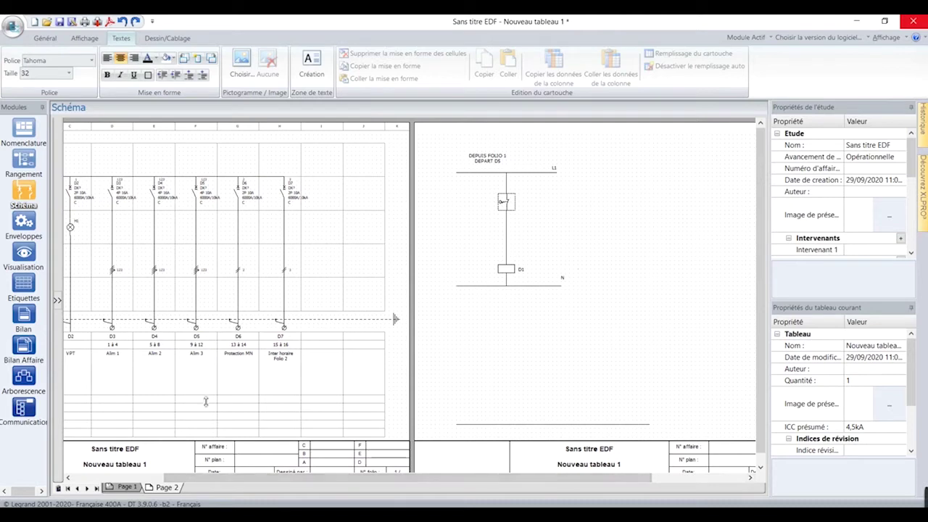
# Add a control page (page de commande) after page 2 and open it.
pyautogui.rightClick(165, 490)
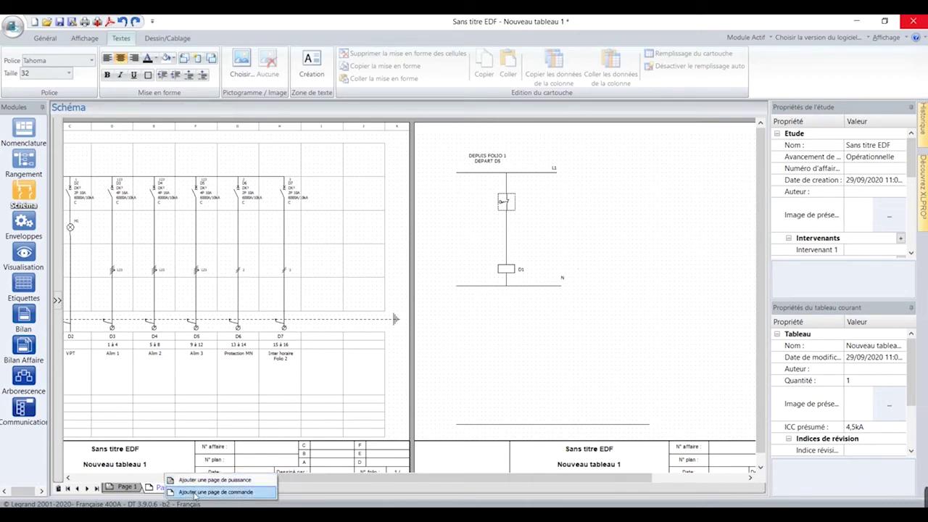
pyautogui.click(194, 493)
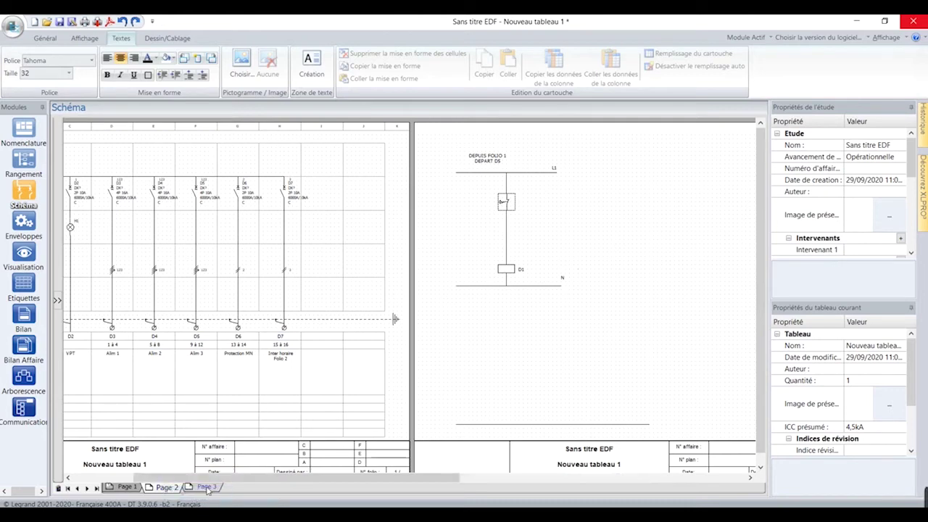
pyautogui.click(207, 487)
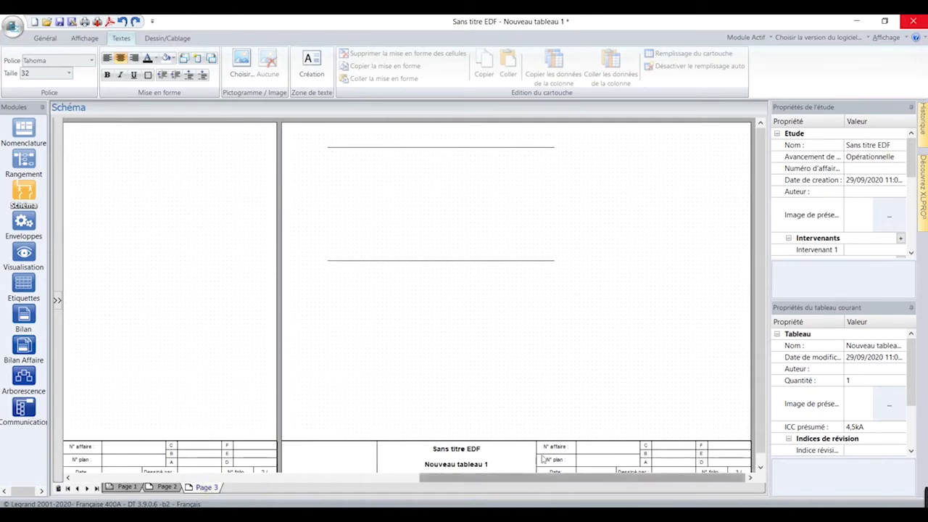
# Delete the two default horizontal lines from page 3.
pyautogui.click(413, 148)
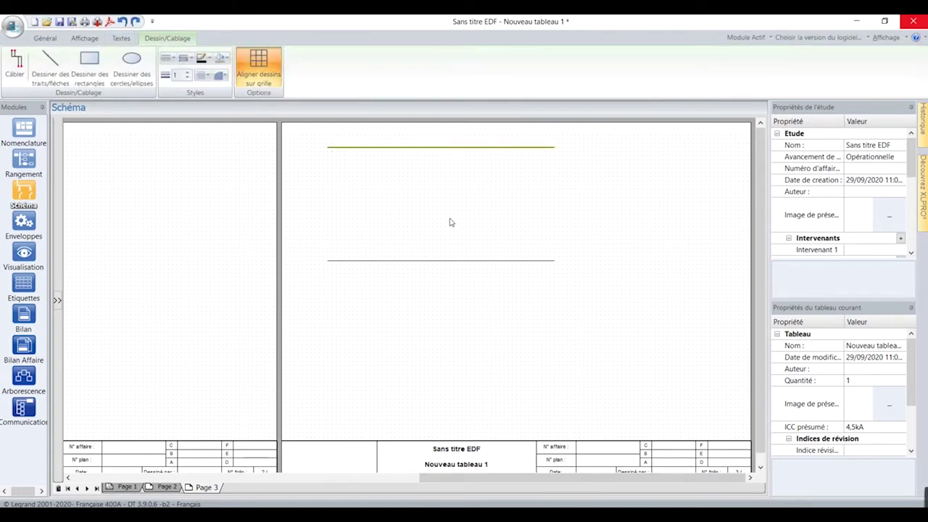
pyautogui.press('Delete')
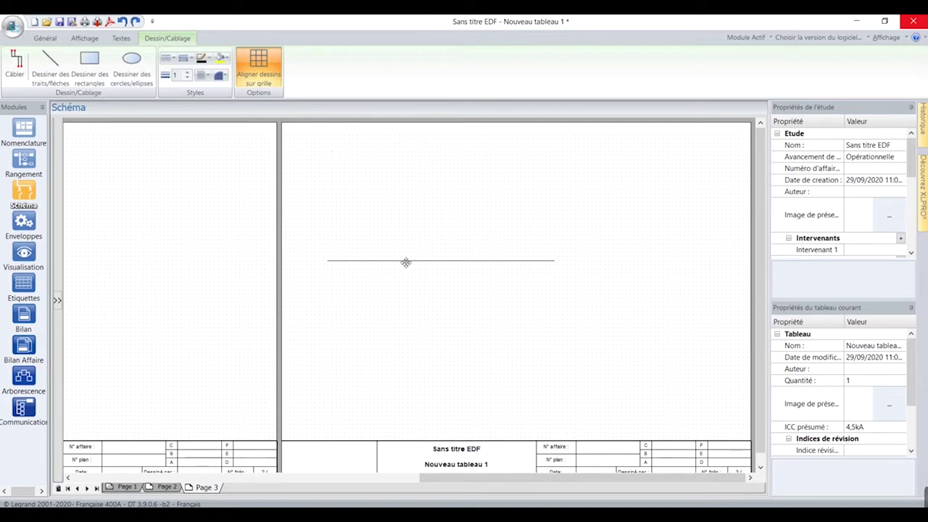
pyautogui.click(413, 261)
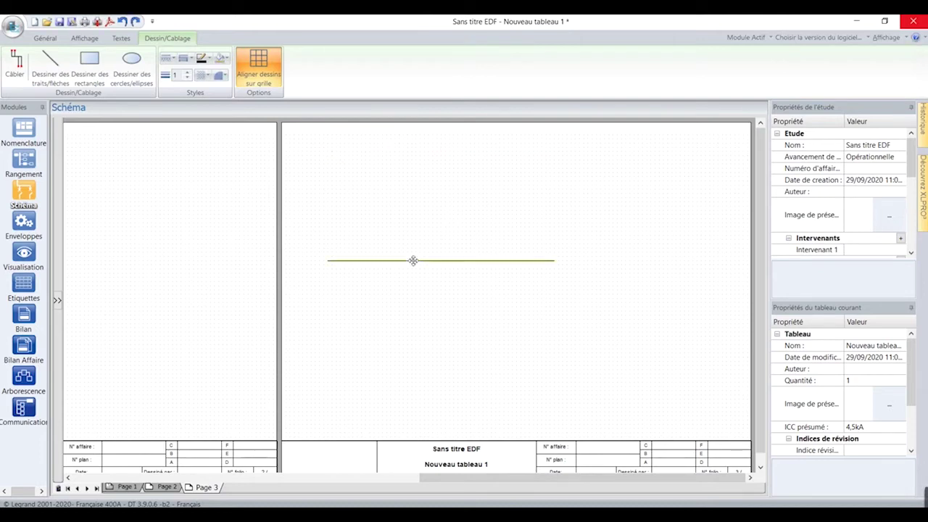
pyautogui.press('Delete')
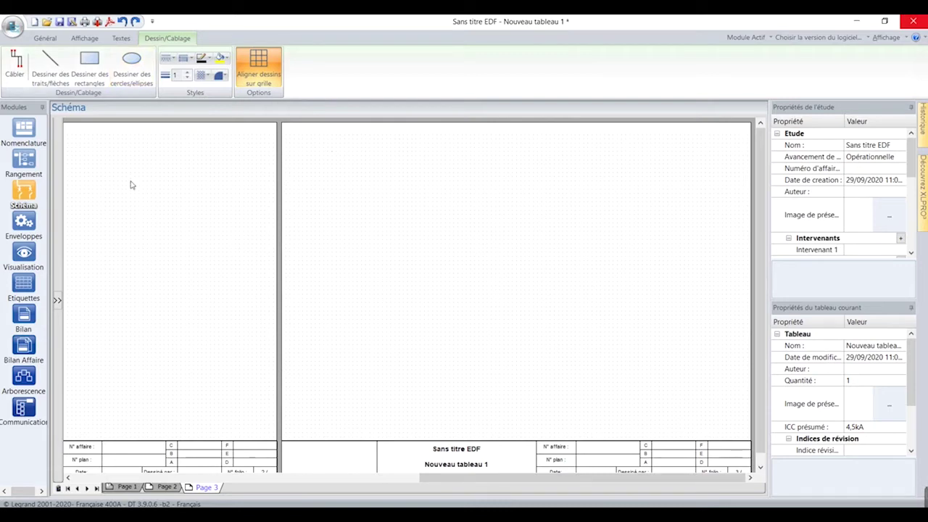
# Expand the schematic's component pane, and examine the parts list and schematic pages 1 and 2.
pyautogui.click(58, 300)
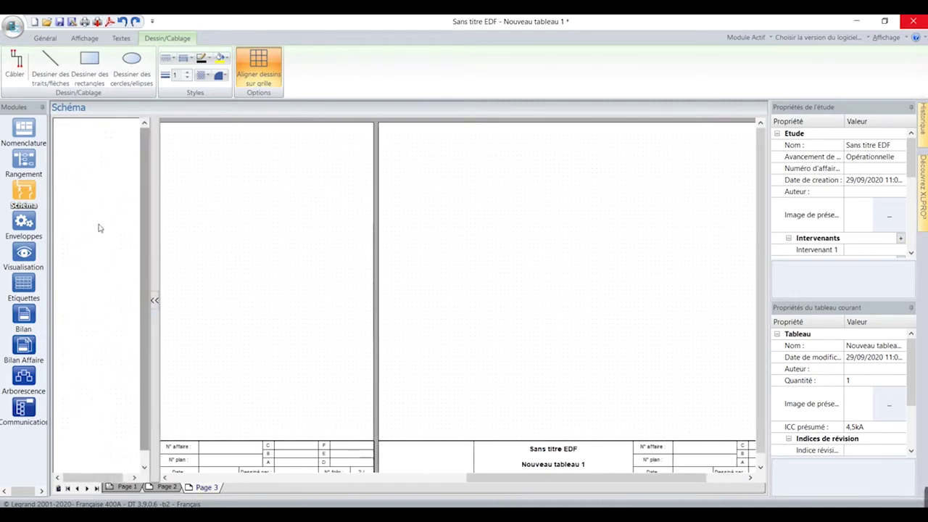
pyautogui.click(23, 129)
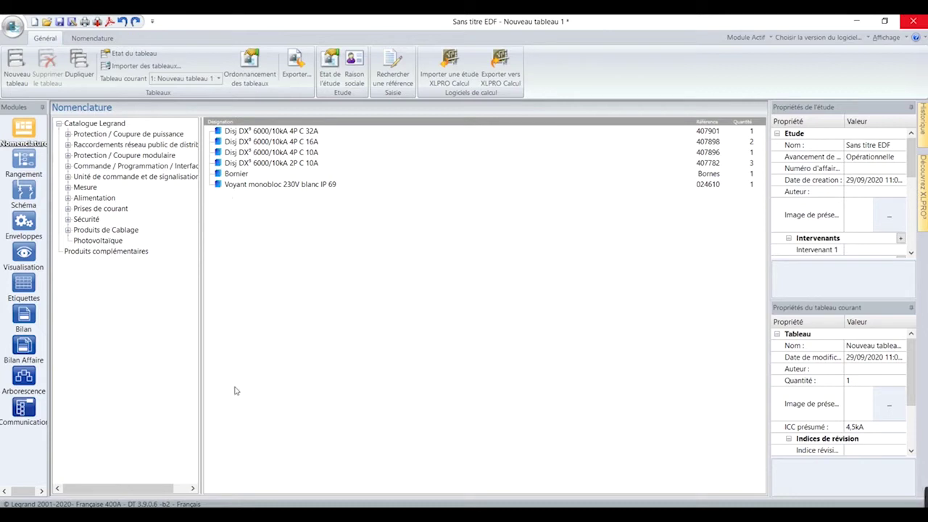
pyautogui.click(24, 191)
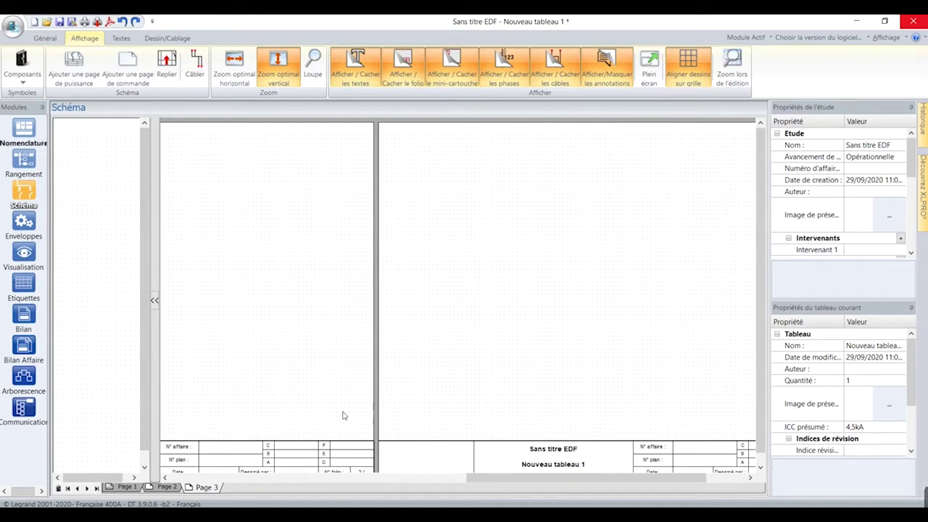
pyautogui.click(163, 487)
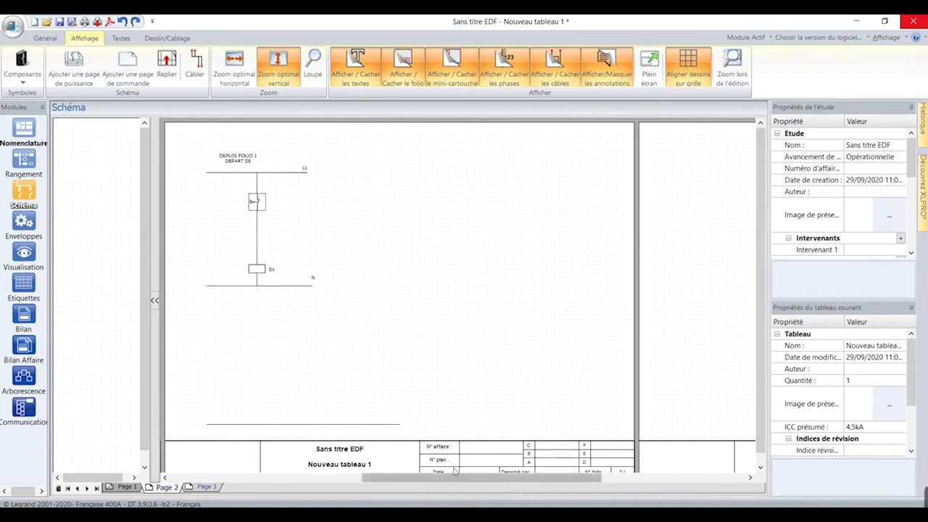
pyautogui.click(116, 487)
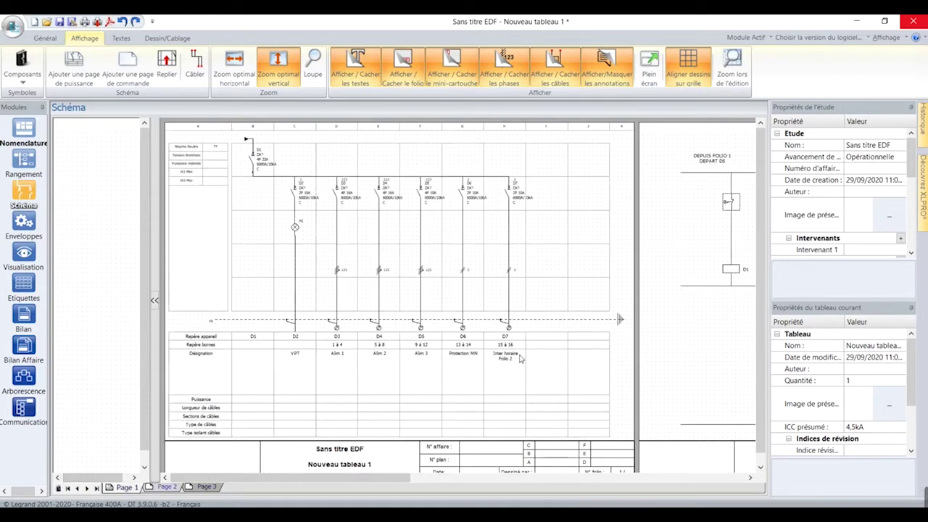
pyautogui.click(206, 487)
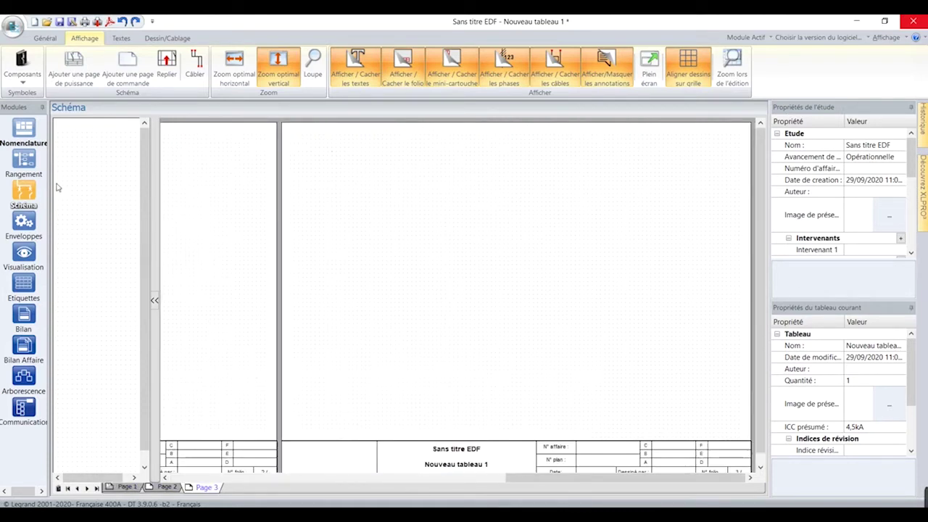
# Add one weekly analogue 16A, 230V time switch (reference 412794) from the Legrand catalogue to the parts list.
pyautogui.click(23, 129)
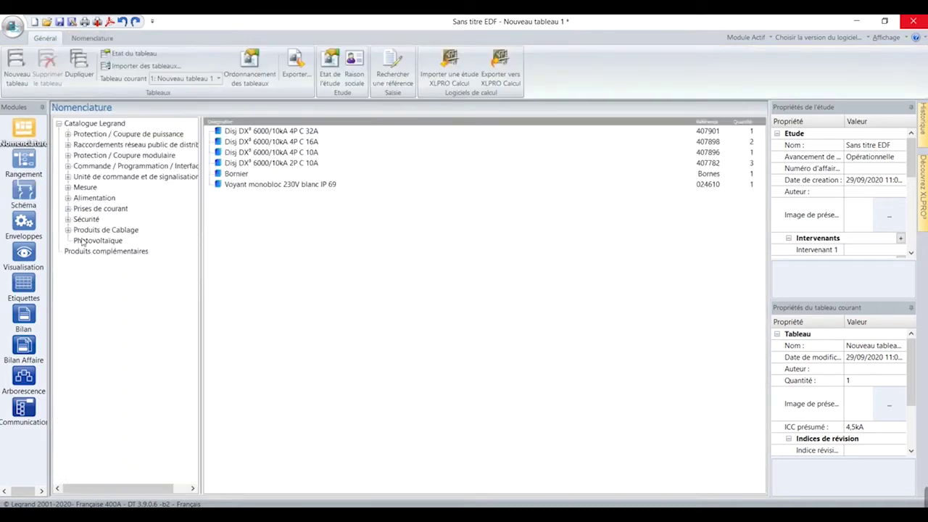
pyautogui.click(68, 177)
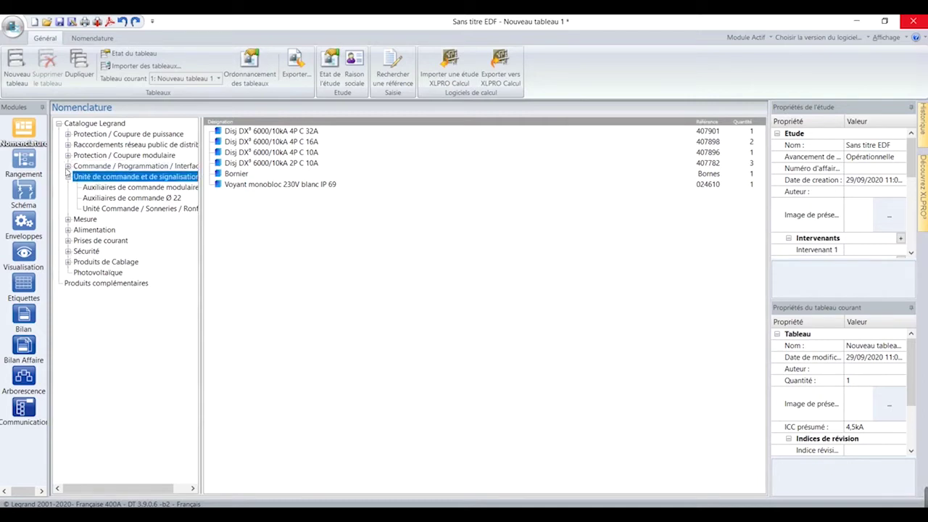
pyautogui.click(68, 167)
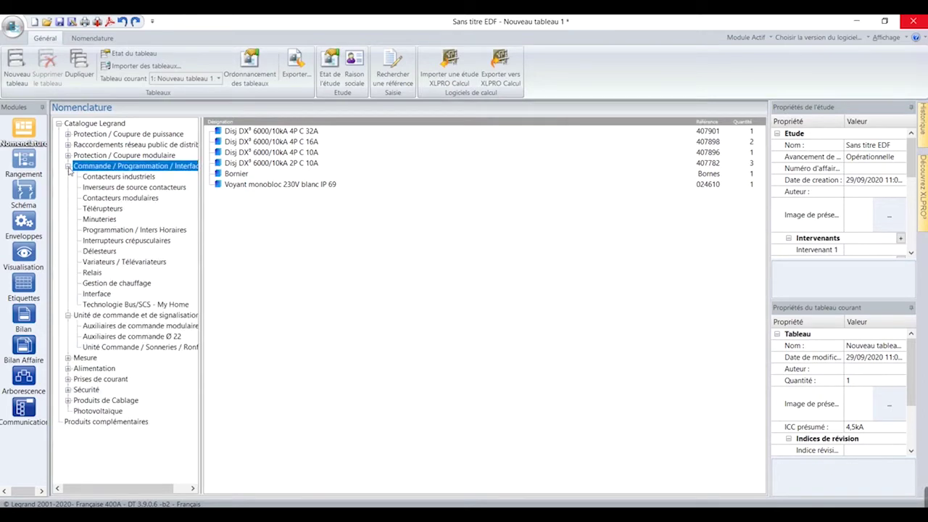
pyautogui.doubleClick(109, 244)
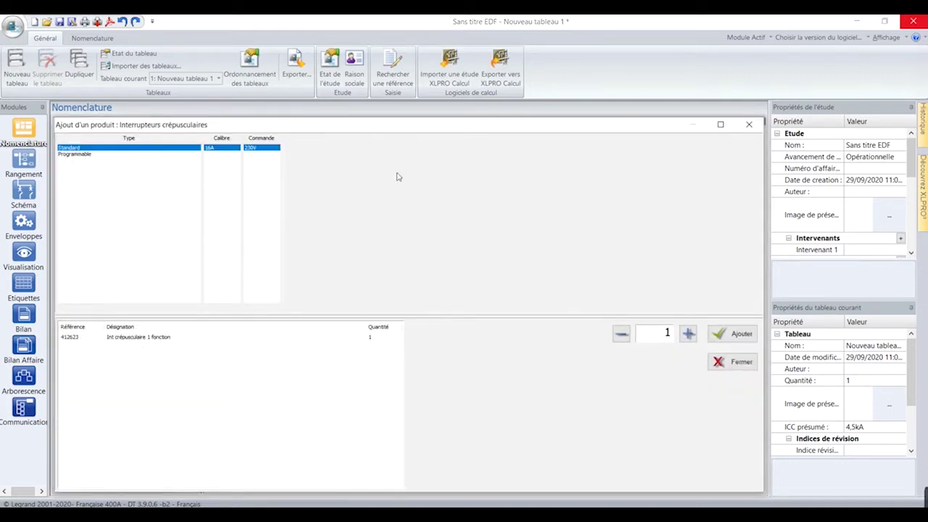
pyautogui.click(749, 124)
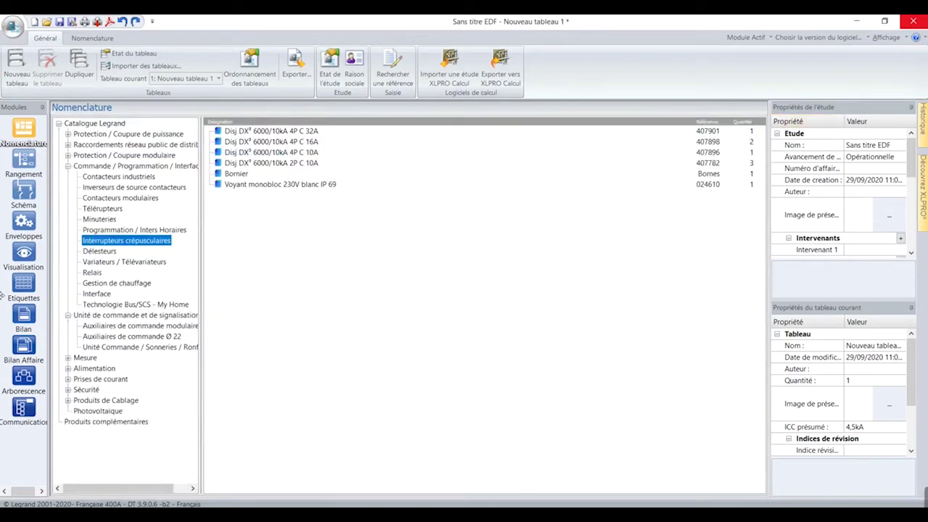
pyautogui.doubleClick(109, 231)
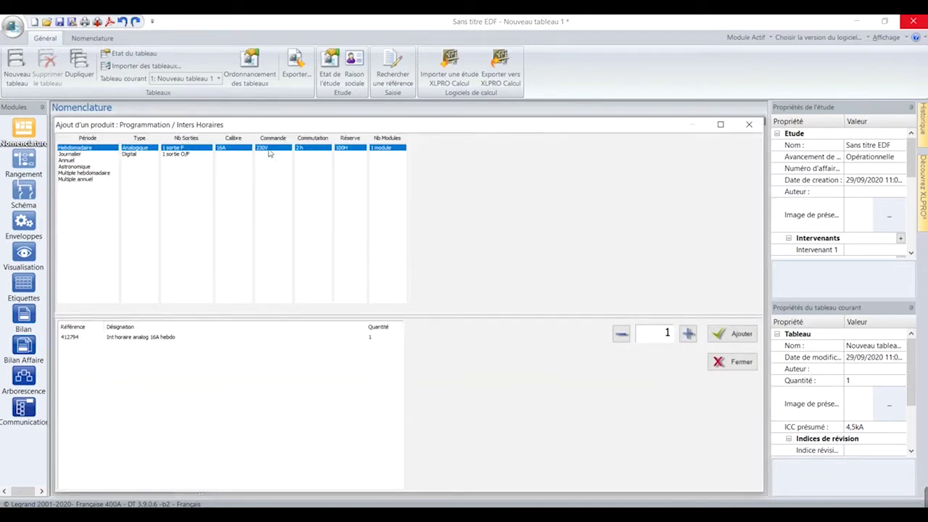
pyautogui.click(751, 341)
pyautogui.click(733, 362)
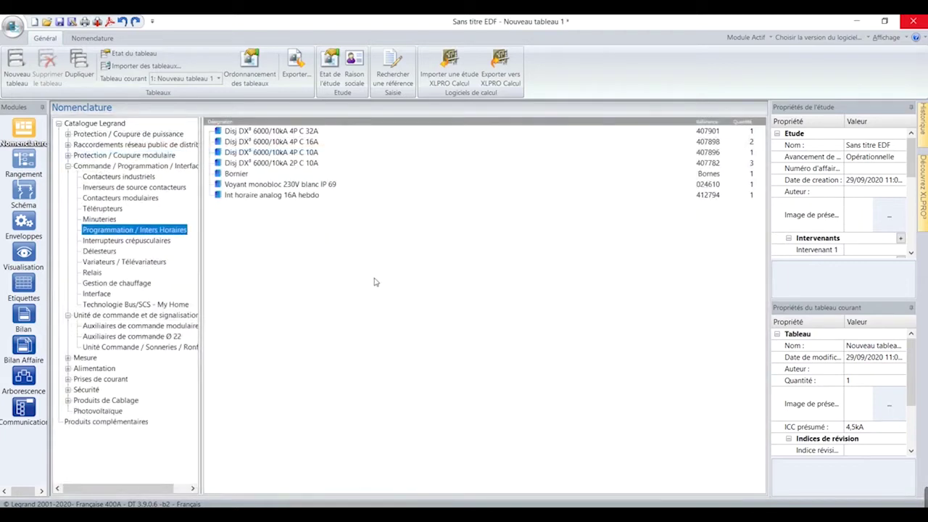
# Check the time switch's placement in the Rangement module and return to the schematic.
pyautogui.click(253, 198)
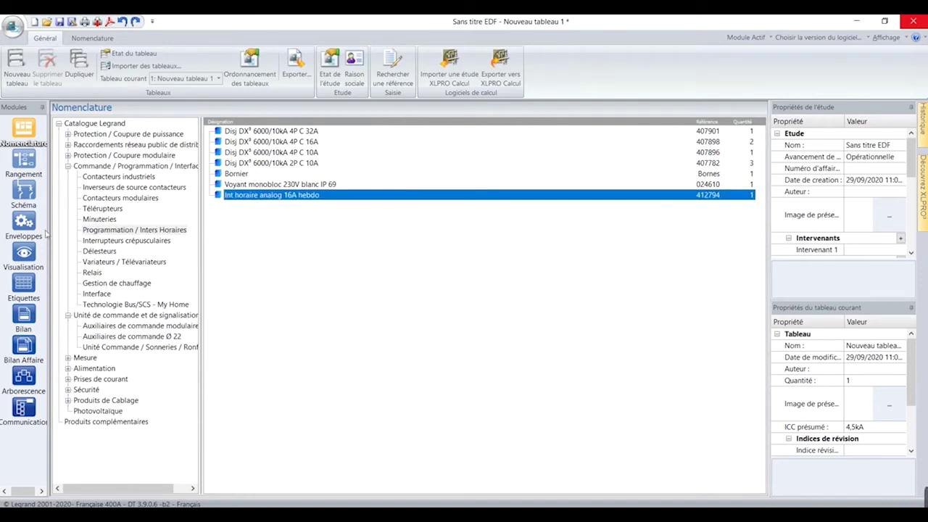
pyautogui.click(32, 177)
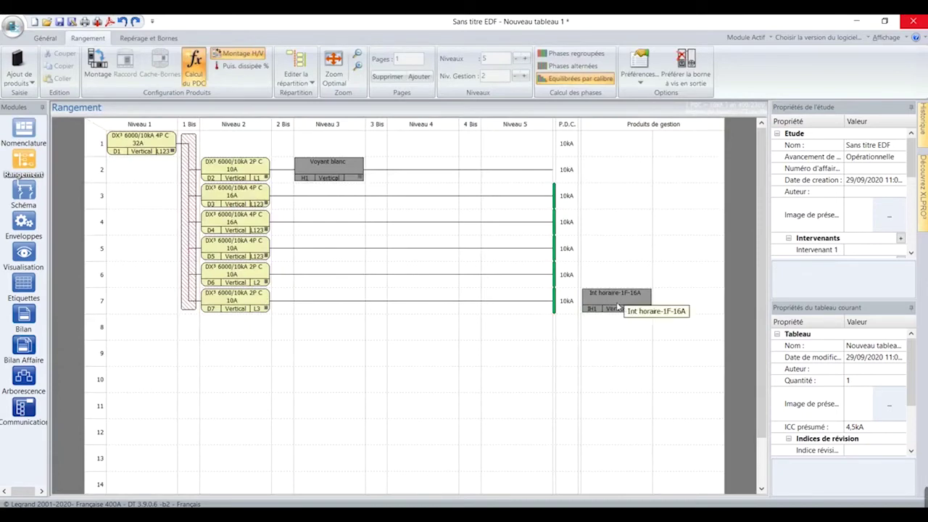
pyautogui.click(26, 196)
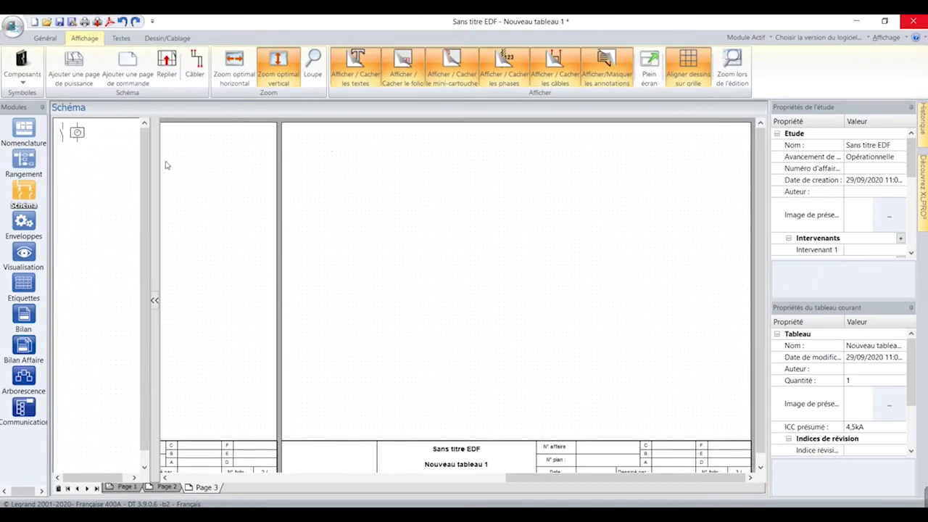
# Draw two parallel horizontal supply lines on page 3, one near the upper edge and one below mid-page.
pyautogui.click(169, 39)
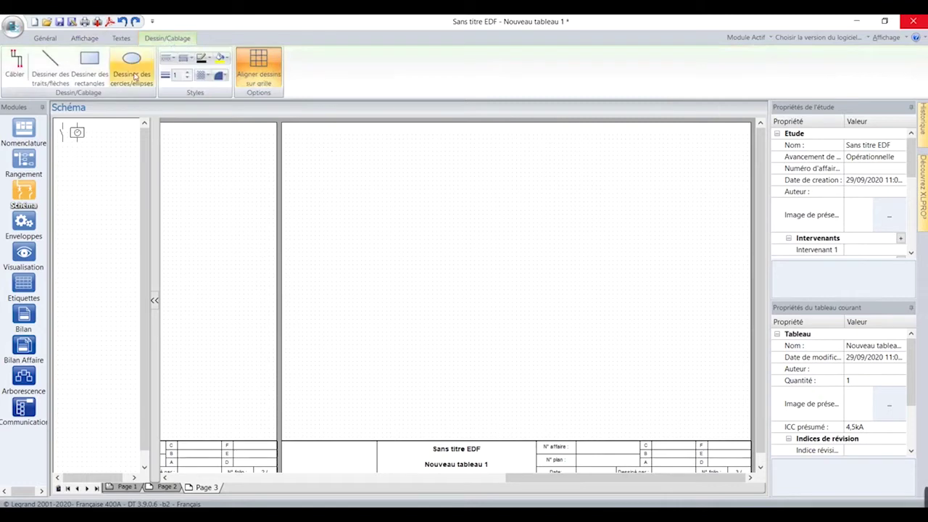
pyautogui.click(49, 69)
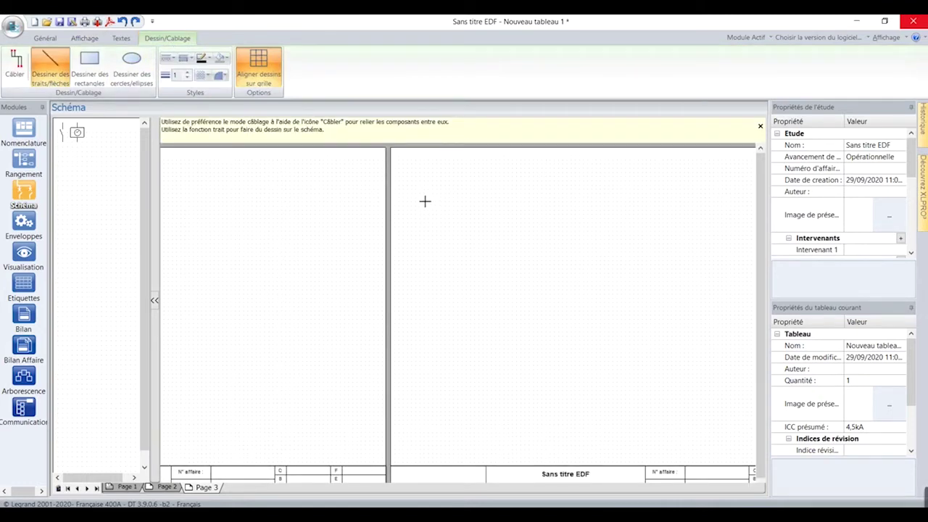
pyautogui.press('Escape')
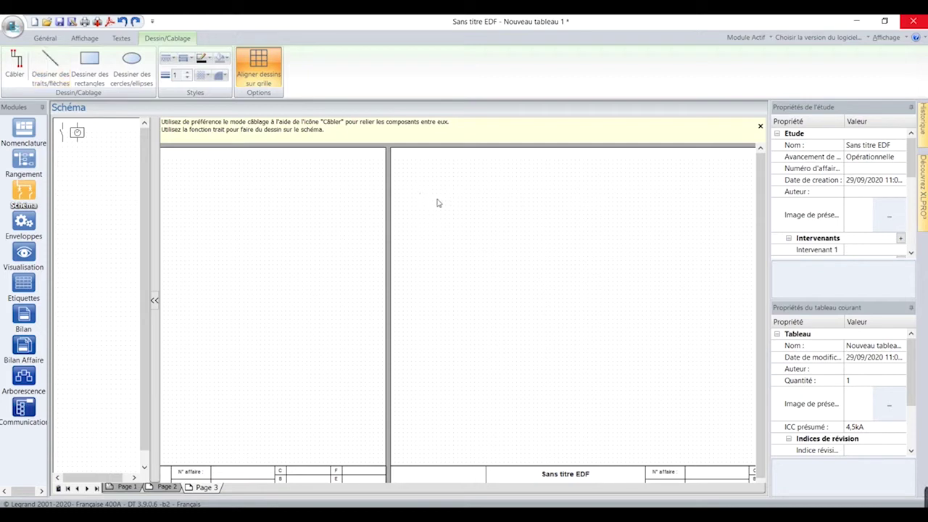
pyautogui.click(49, 69)
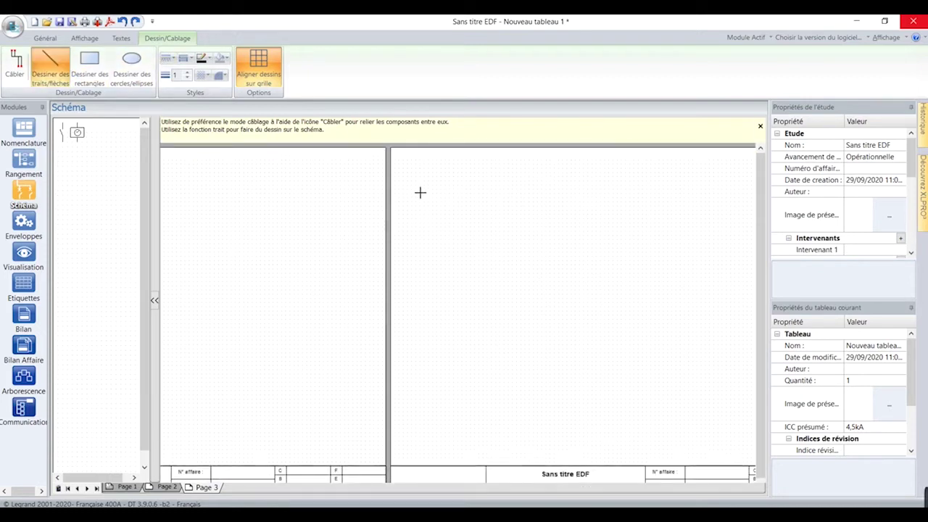
pyautogui.moveTo(420, 193); pyautogui.dragTo(716, 192)
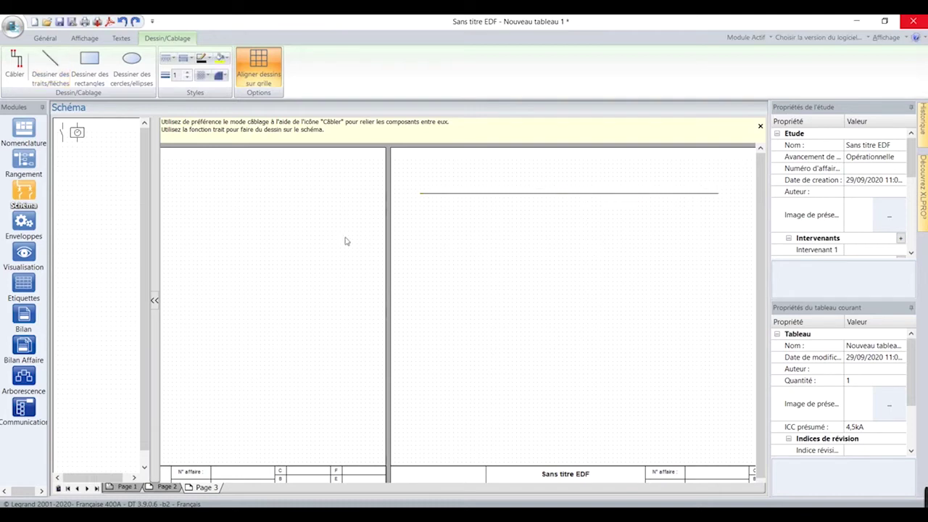
pyautogui.click(51, 72)
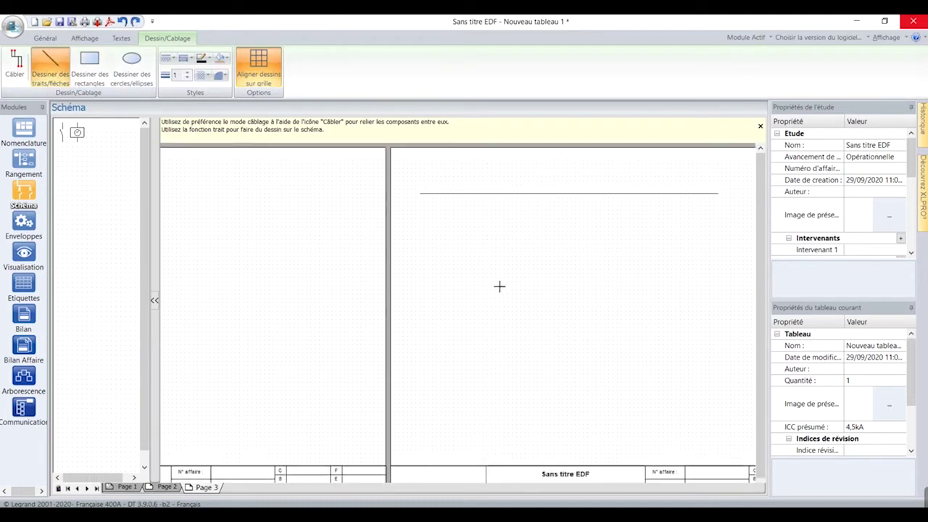
pyautogui.moveTo(424, 338); pyautogui.dragTo(719, 340)
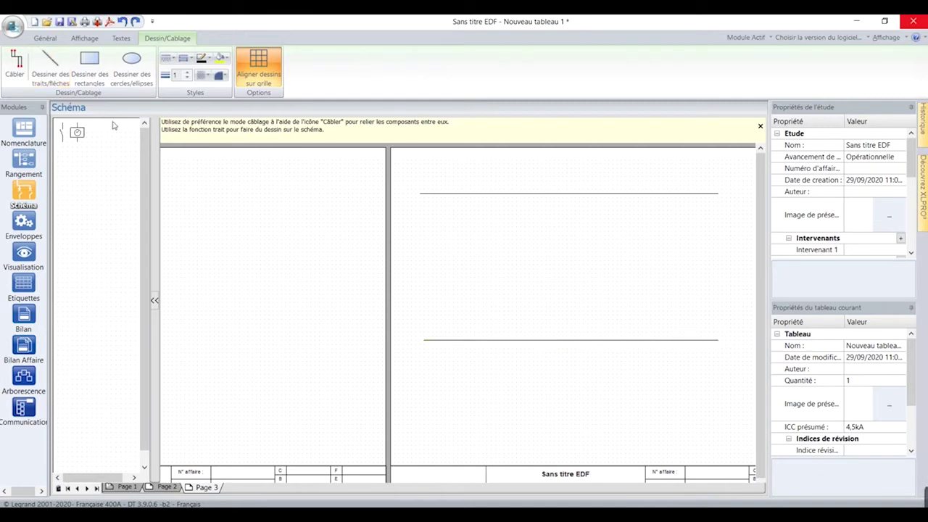
# Try to place a text box above the start of the upper supply line on page 3.
pyautogui.click(119, 41)
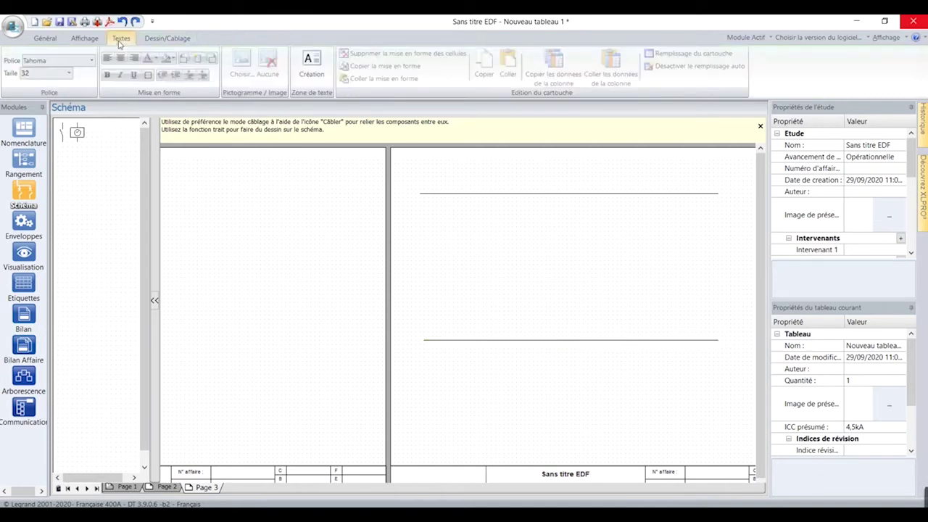
pyautogui.click(313, 67)
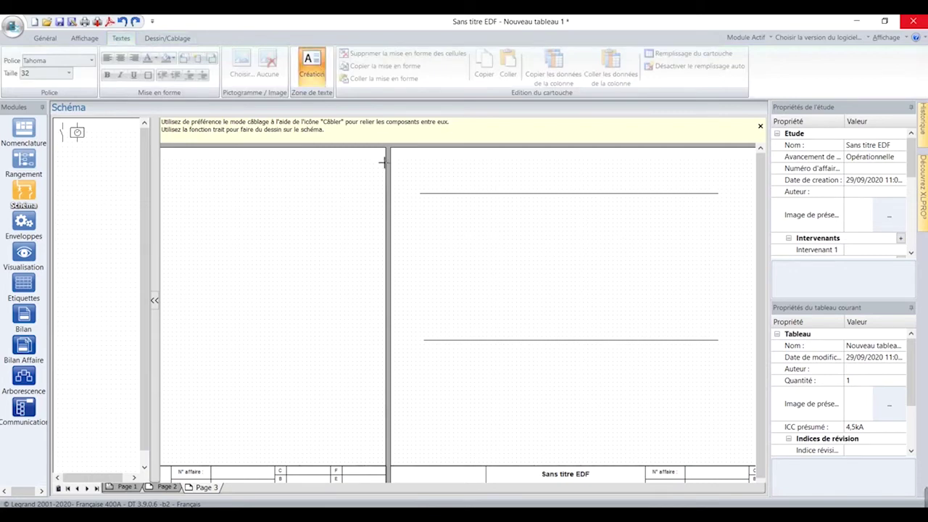
pyautogui.click(423, 179)
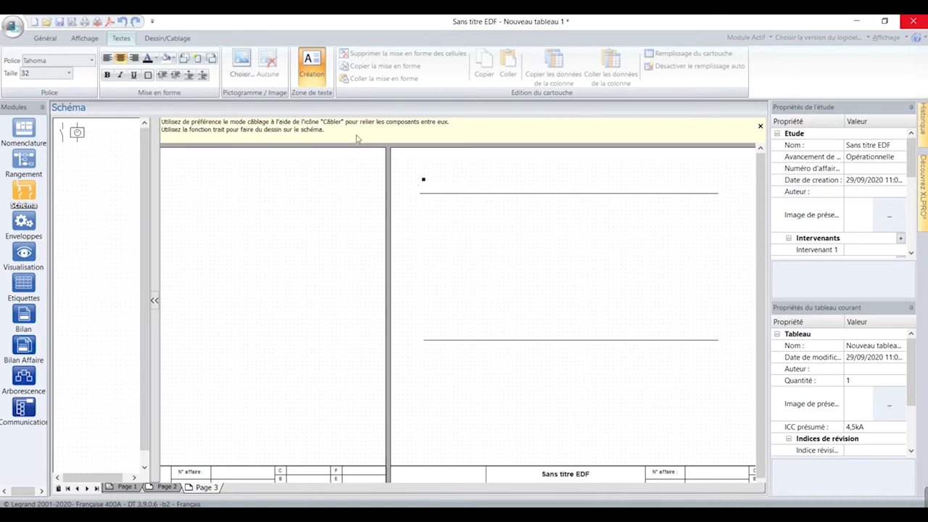
pyautogui.click(312, 67)
pyautogui.moveTo(421, 170); pyautogui.dragTo(461, 189)
pyautogui.click(473, 162)
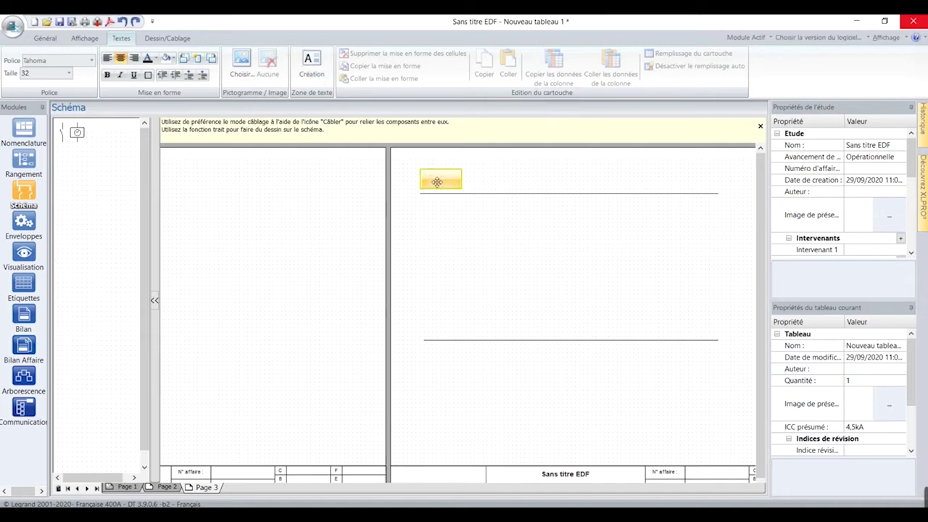
pyautogui.click(495, 249)
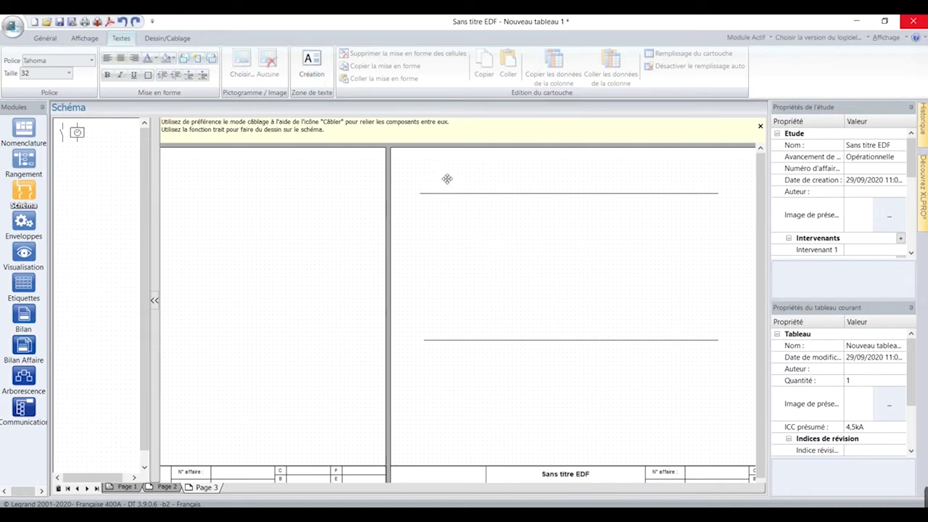
pyautogui.click(448, 179)
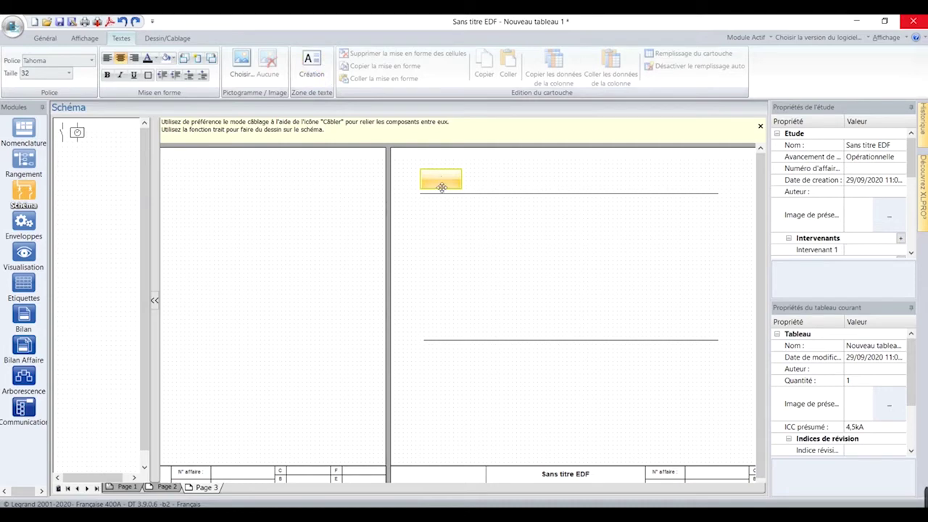
pyautogui.click(441, 187)
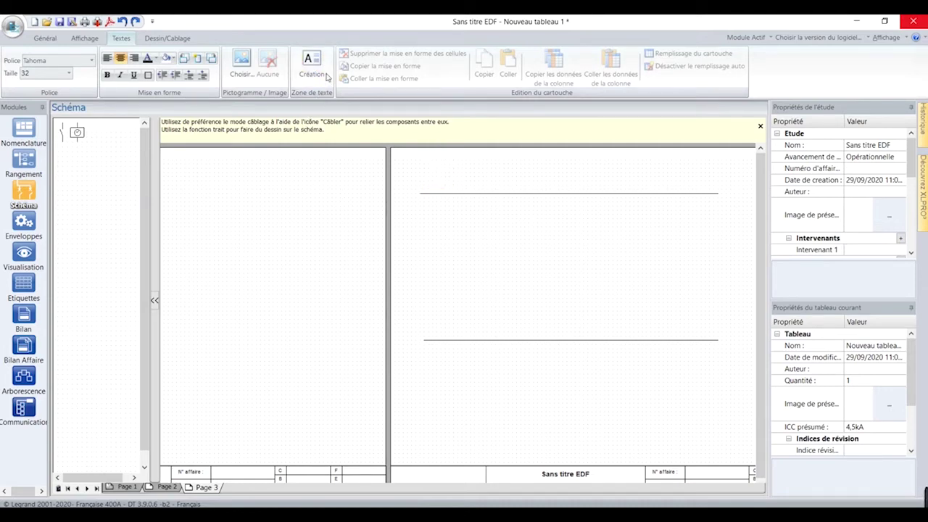
# Add the text label "L1" and position it just above the left end of the upper supply line.
pyautogui.click(312, 64)
pyautogui.moveTo(416, 164); pyautogui.dragTo(491, 185)
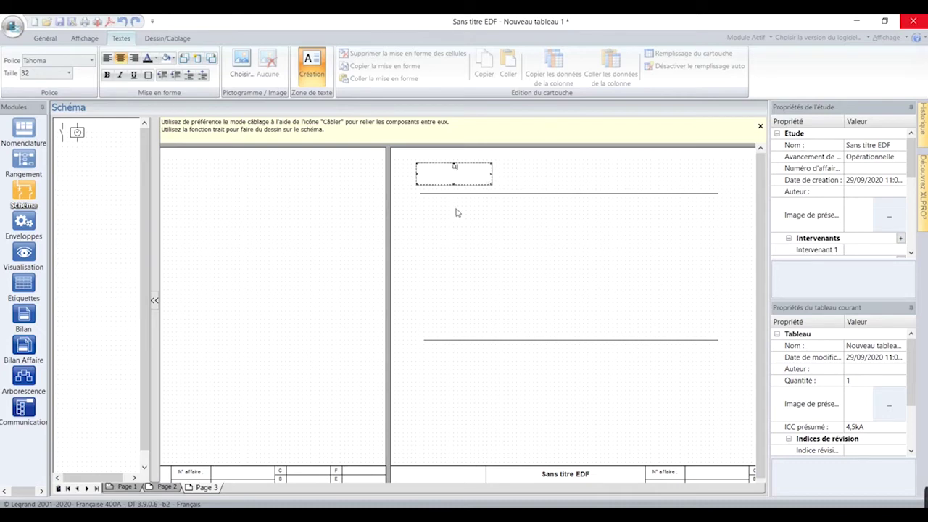
pyautogui.click(459, 219)
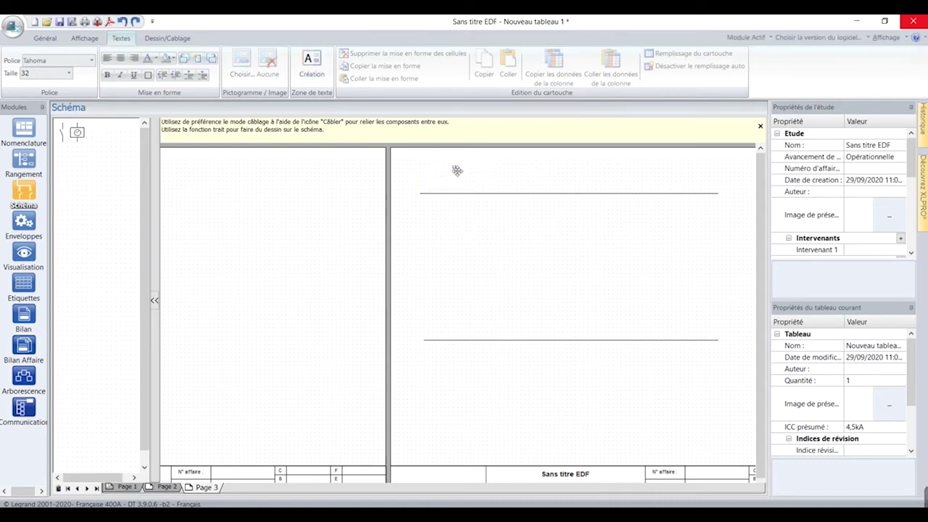
pyautogui.moveTo(454, 166); pyautogui.dragTo(440, 182)
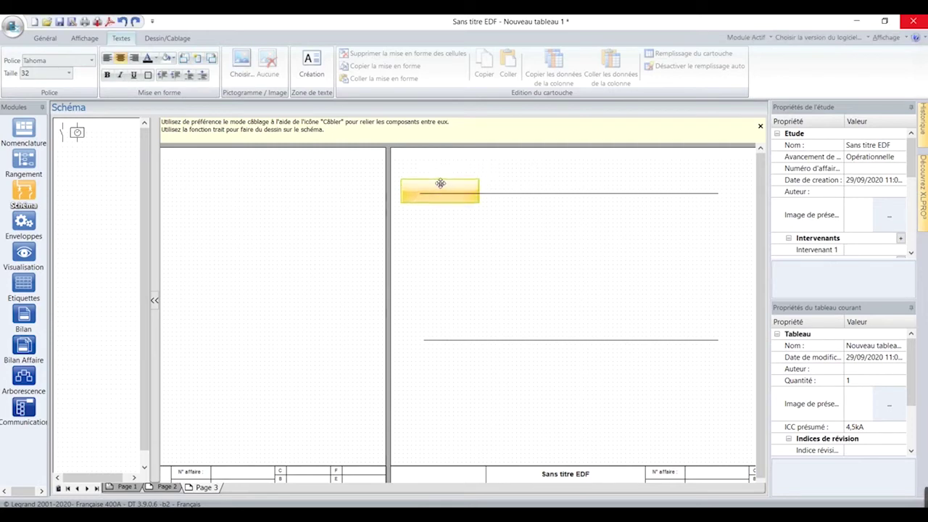
pyautogui.click(516, 255)
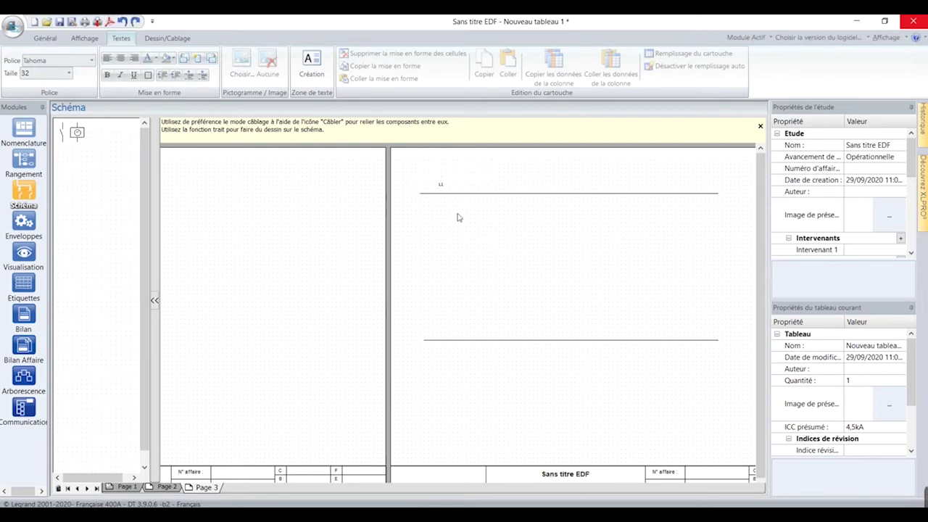
# Add the text label "N" and position it just above the left end of the lower supply line.
pyautogui.click(312, 63)
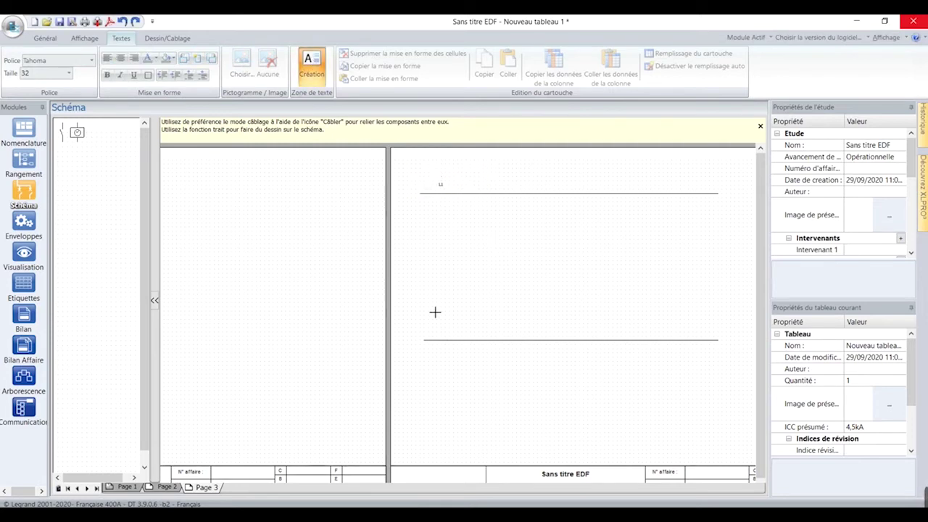
pyautogui.moveTo(429, 321); pyautogui.dragTo(506, 338)
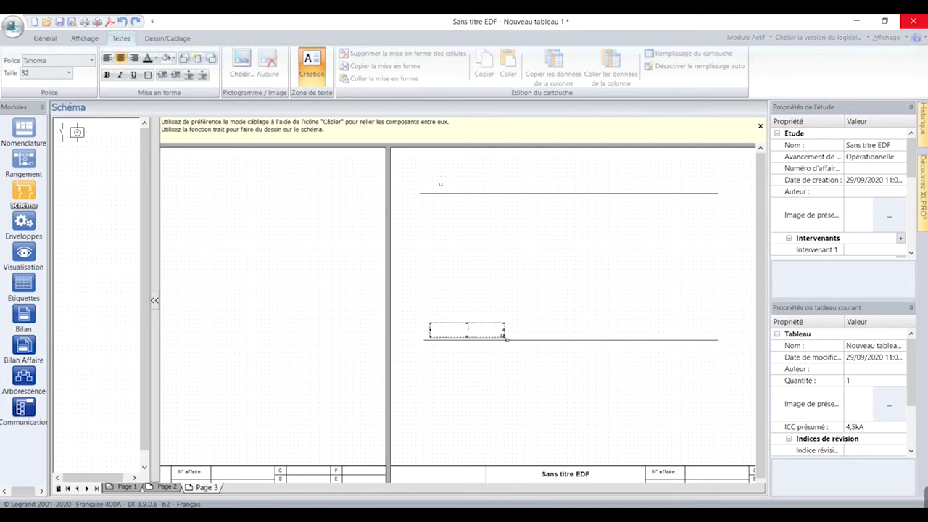
pyautogui.press('Escape')
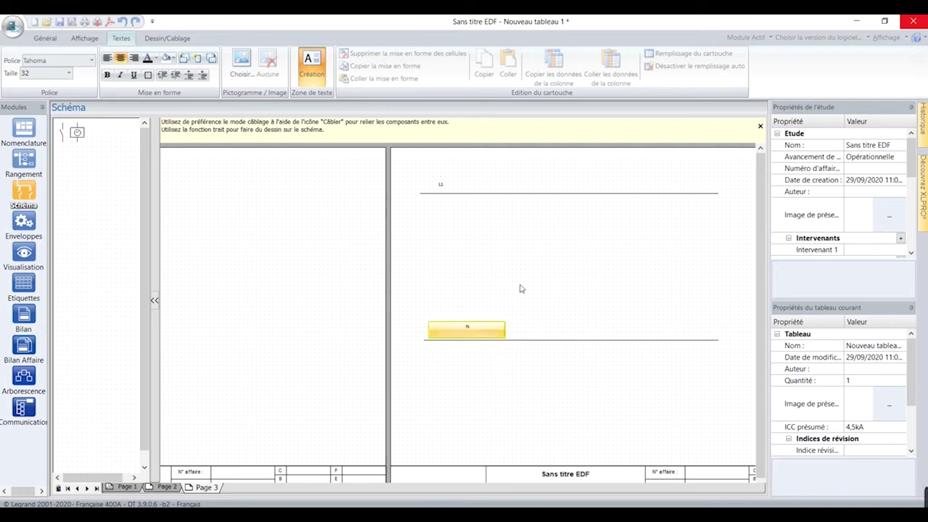
pyautogui.moveTo(464, 330); pyautogui.dragTo(439, 328)
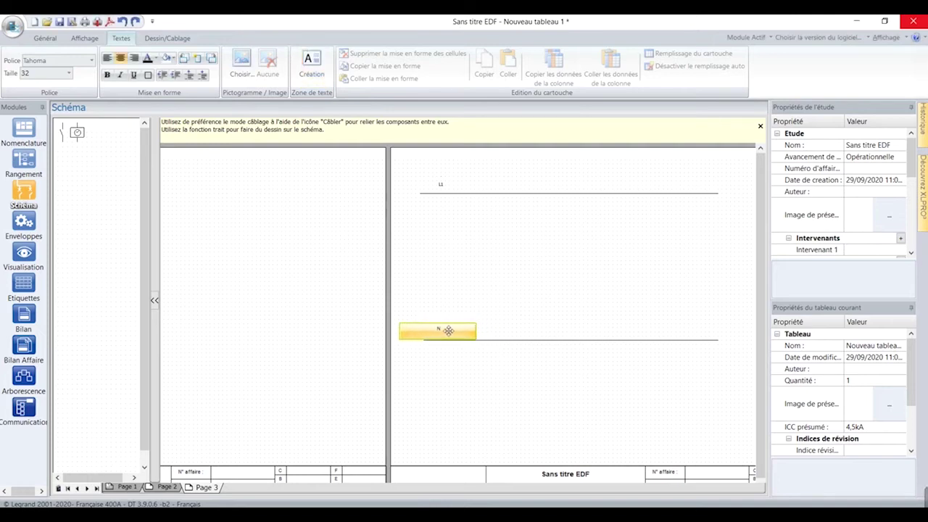
pyautogui.click(481, 362)
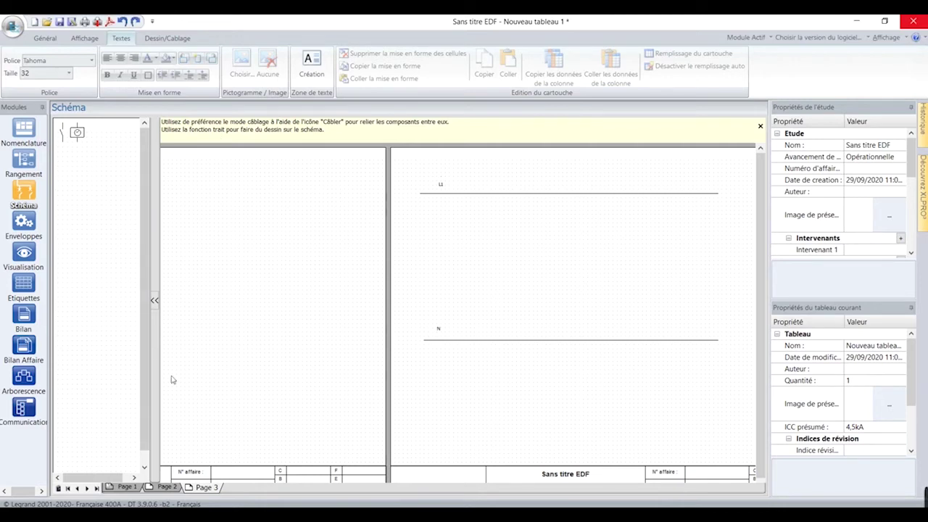
# Place the time switch's clock symbol on page 3 below the L1 line, with its contact symbol to the left of it.
pyautogui.click(126, 486)
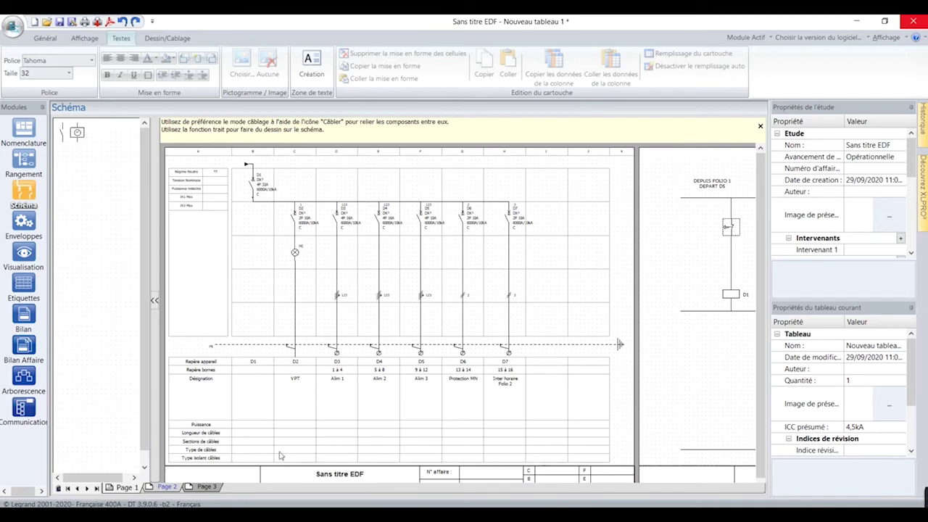
pyautogui.hotkey('ctrl', 'pagedown')
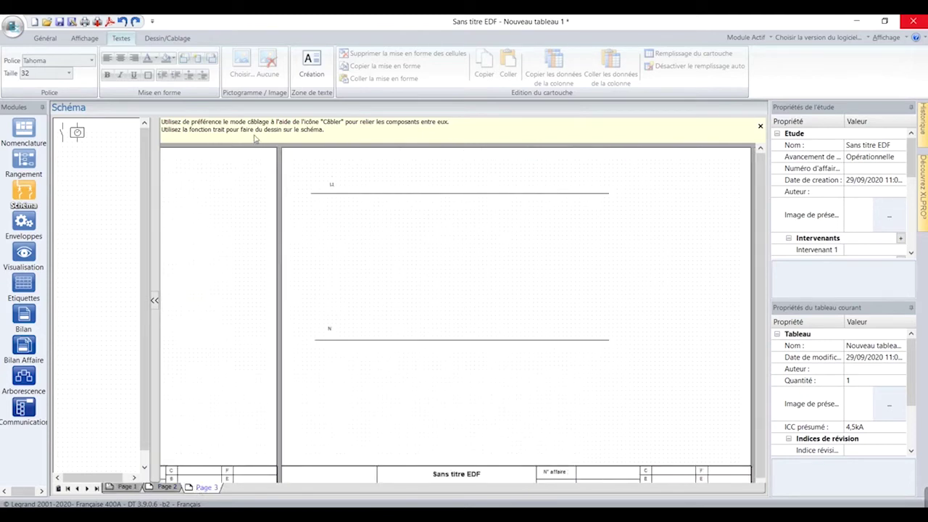
pyautogui.moveTo(77, 133); pyautogui.dragTo(379, 209)
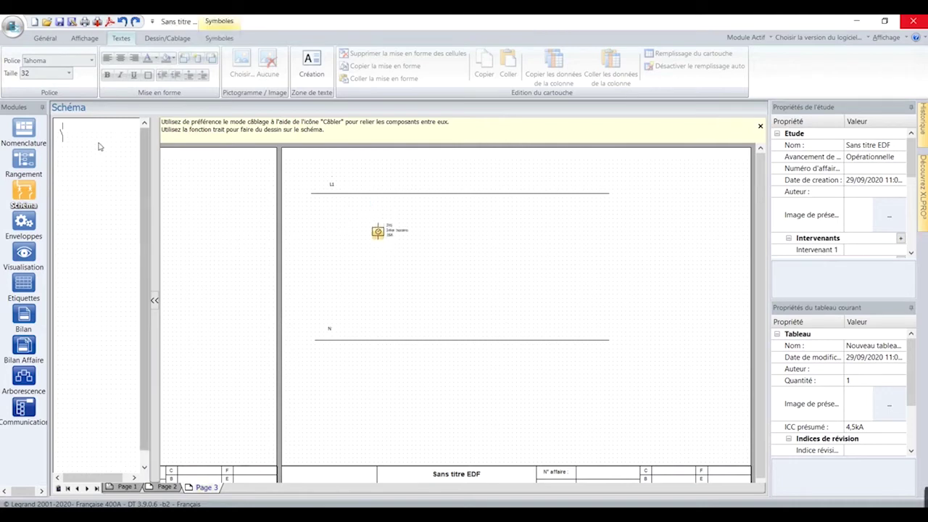
pyautogui.moveTo(63, 133); pyautogui.dragTo(348, 208)
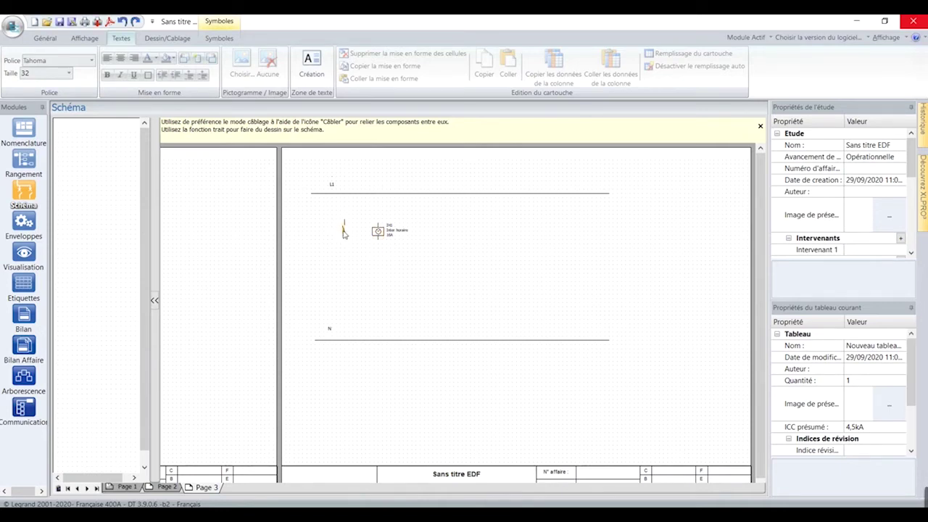
pyautogui.click(393, 269)
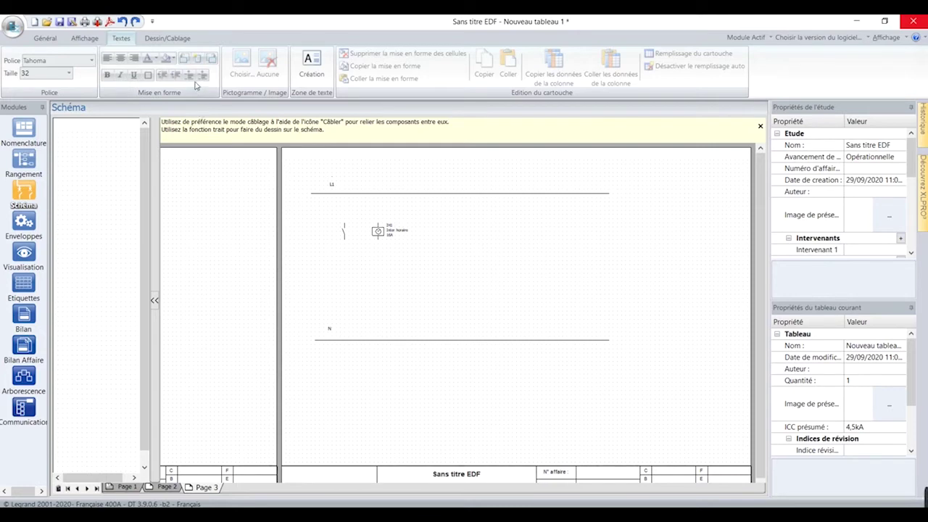
# Wire the upper terminal of the time switch contact vertically to the L1 line.
pyautogui.click(162, 37)
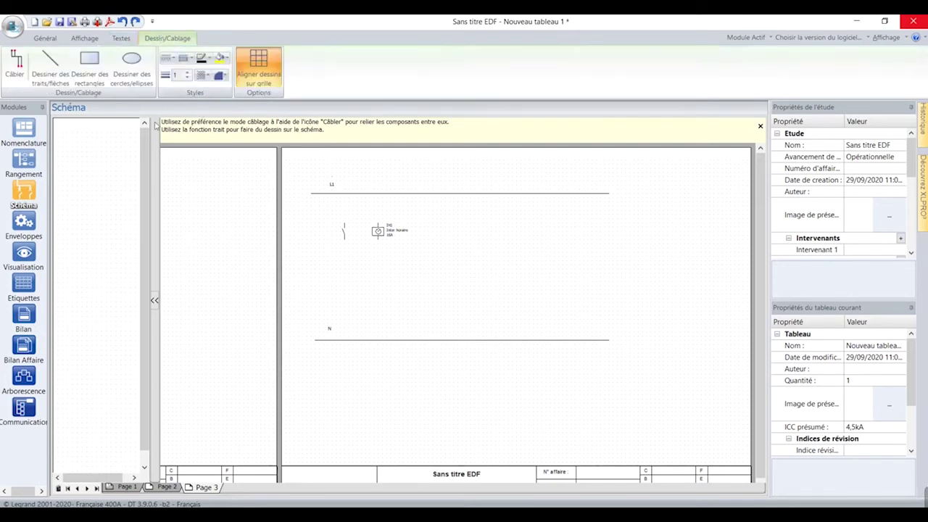
pyautogui.click(19, 71)
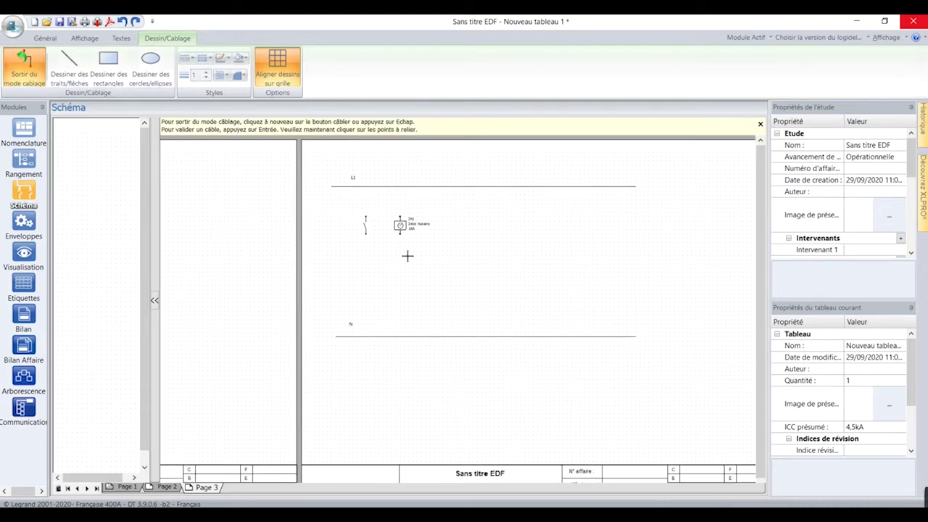
pyautogui.scroll(2, 407, 255)
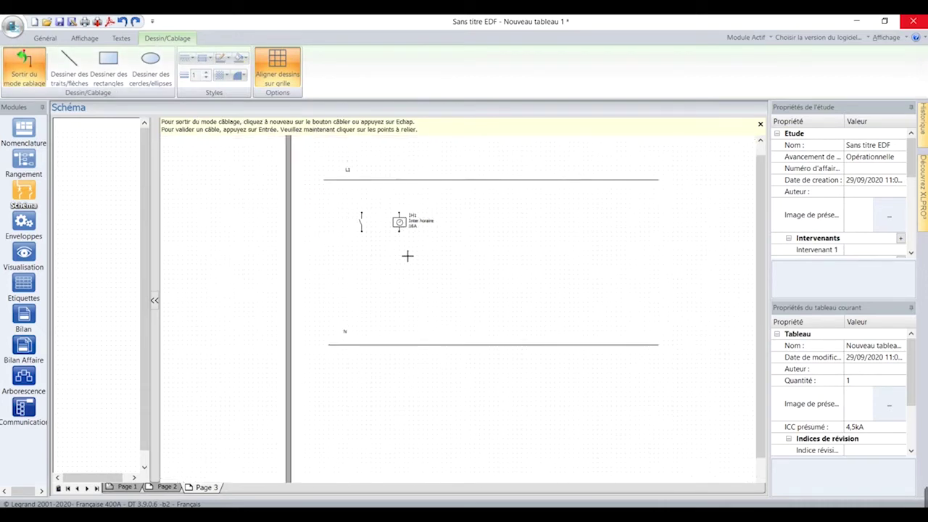
pyautogui.scroll(2, 407, 255)
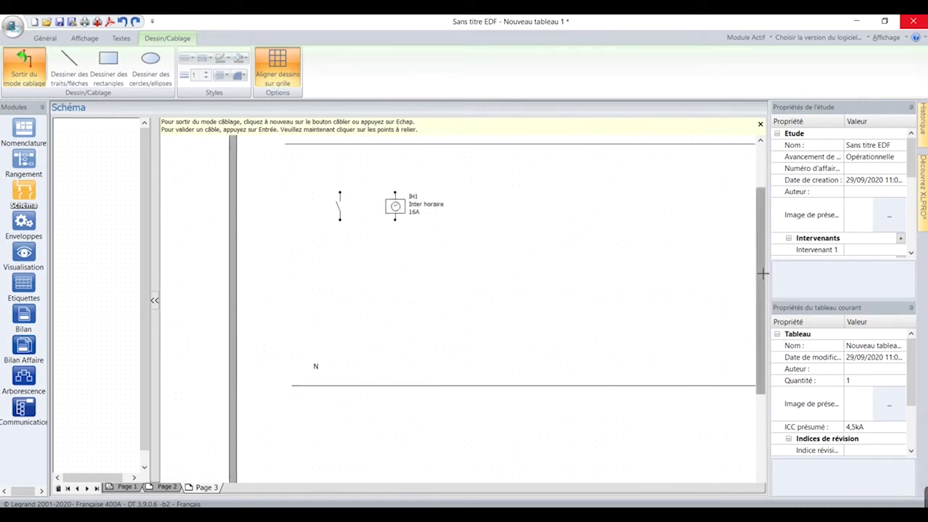
pyautogui.moveTo(762, 273); pyautogui.dragTo(763, 263)
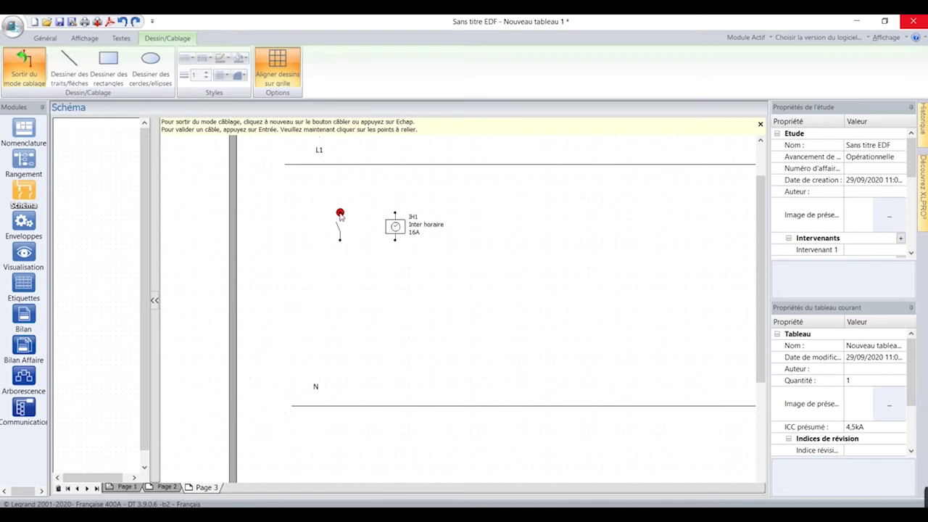
pyautogui.click(340, 212)
pyautogui.click(340, 164)
pyautogui.press('Return')
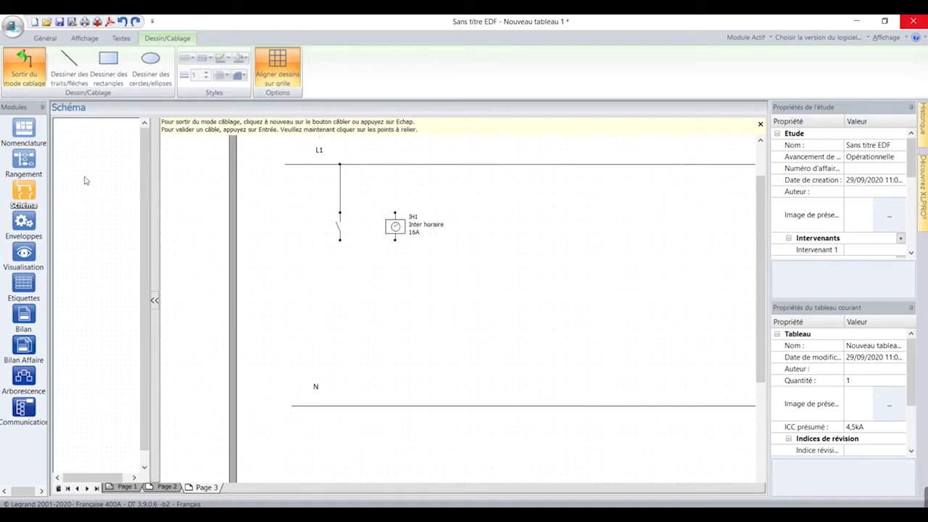
# Draw a small yellow-filled rectangle below the contact, just above the N line.
pyautogui.click(114, 68)
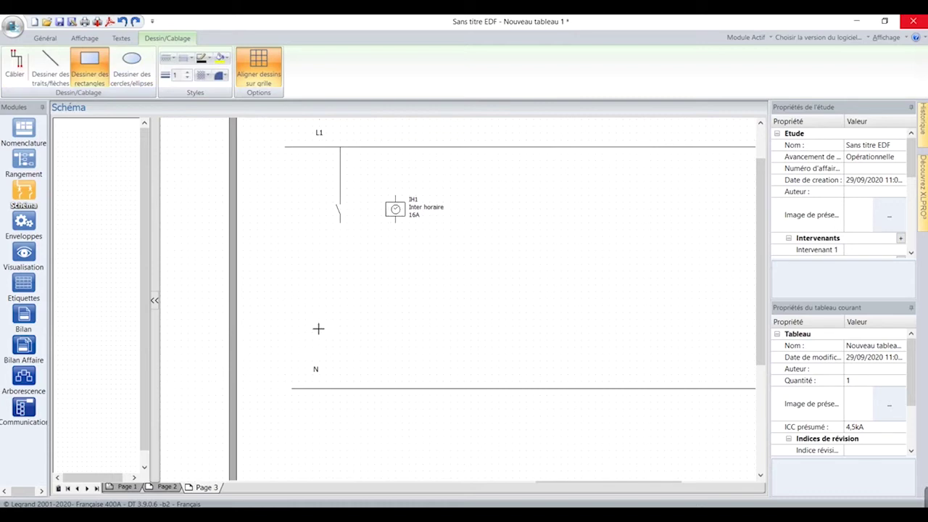
pyautogui.moveTo(317, 326); pyautogui.dragTo(352, 338)
pyautogui.click(387, 333)
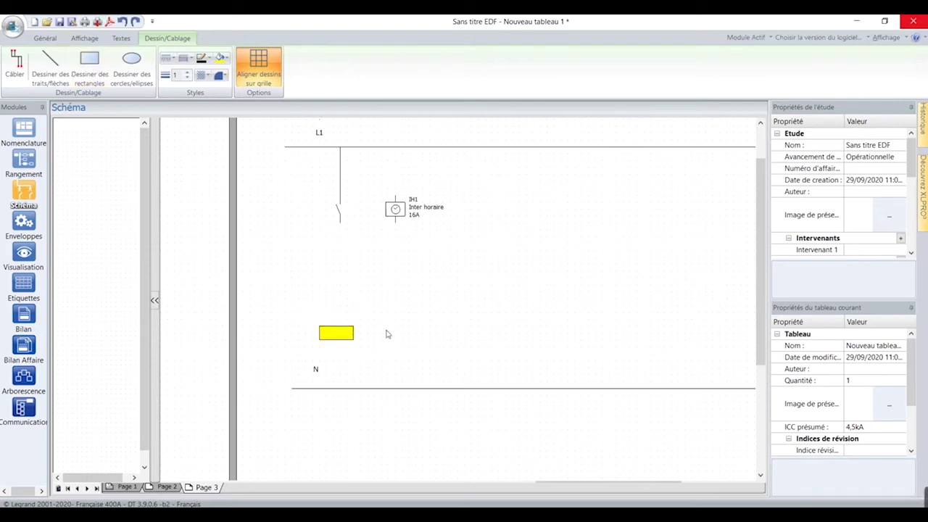
# Wire the contact's lower terminal straight down to the top edge of the yellow rectangle and leave wiring mode.
pyautogui.click(22, 73)
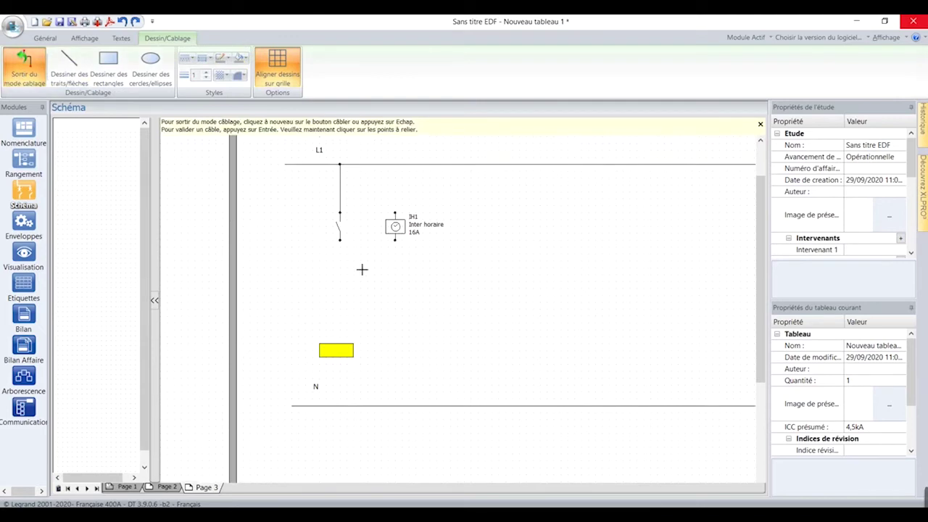
pyautogui.click(340, 240)
pyautogui.click(340, 343)
pyautogui.press('Return')
pyautogui.moveTo(758, 356); pyautogui.dragTo(757, 403)
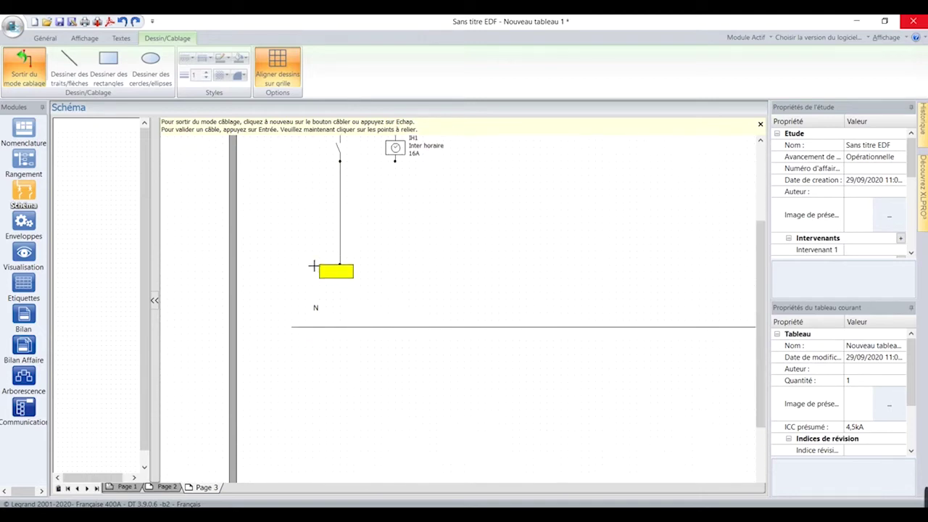
pyautogui.press('Escape')
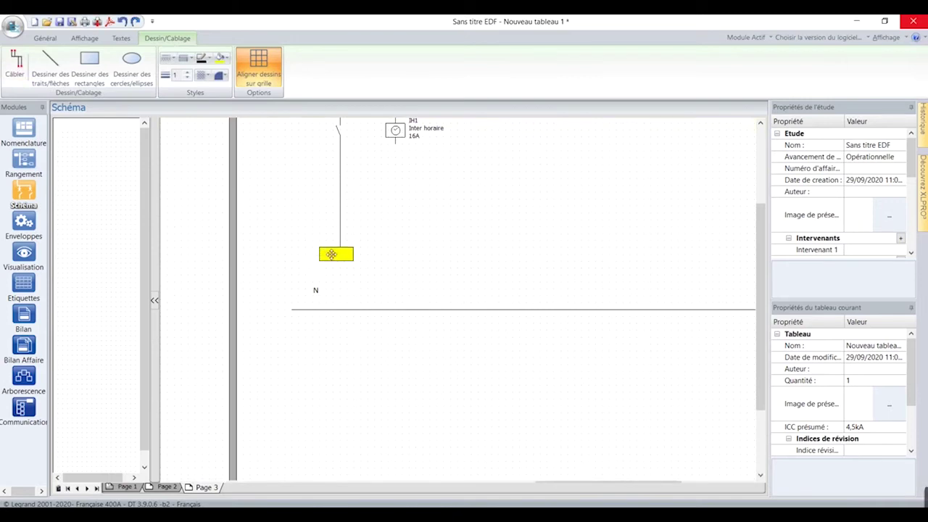
# Narrow the yellow rectangle from its left side so that it is centred under the contact's wire.
pyautogui.click(331, 254)
pyautogui.moveTo(332, 253); pyautogui.dragTo(336, 252)
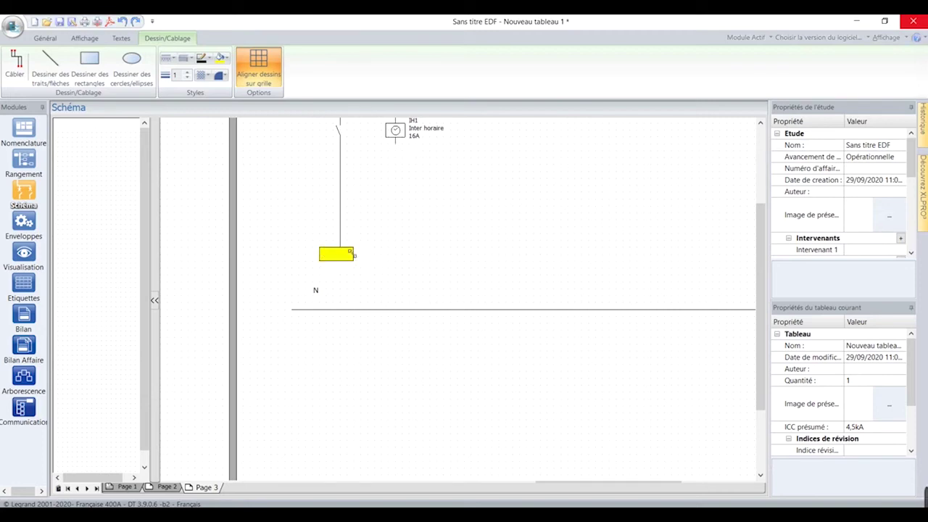
pyautogui.click(350, 252)
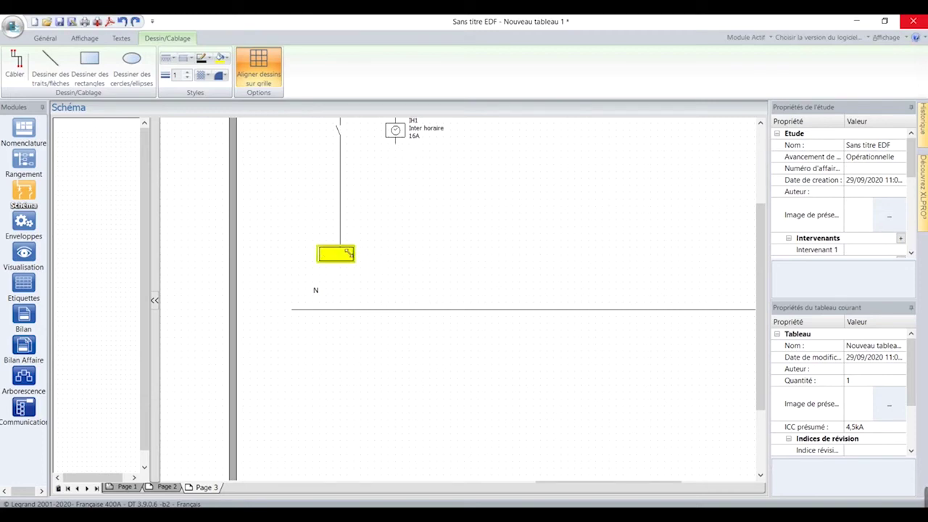
pyautogui.moveTo(331, 249); pyautogui.dragTo(337, 249)
pyautogui.click(387, 282)
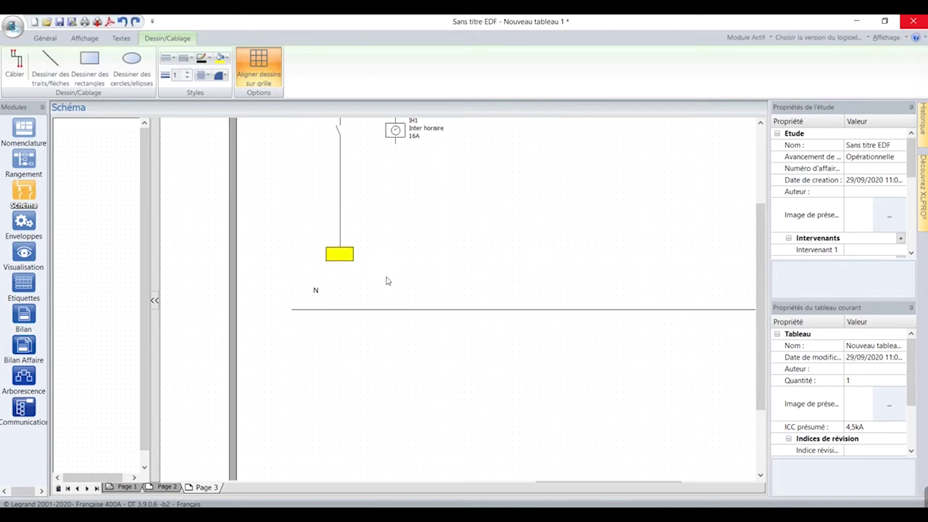
# Wire the bottom edge of the yellow rectangle straight down to the N line.
pyautogui.click(15, 65)
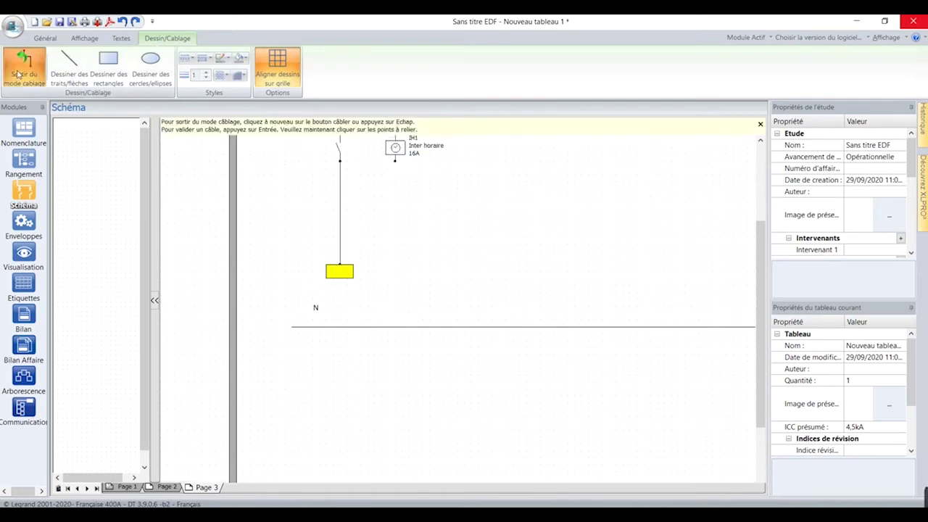
pyautogui.click(339, 277)
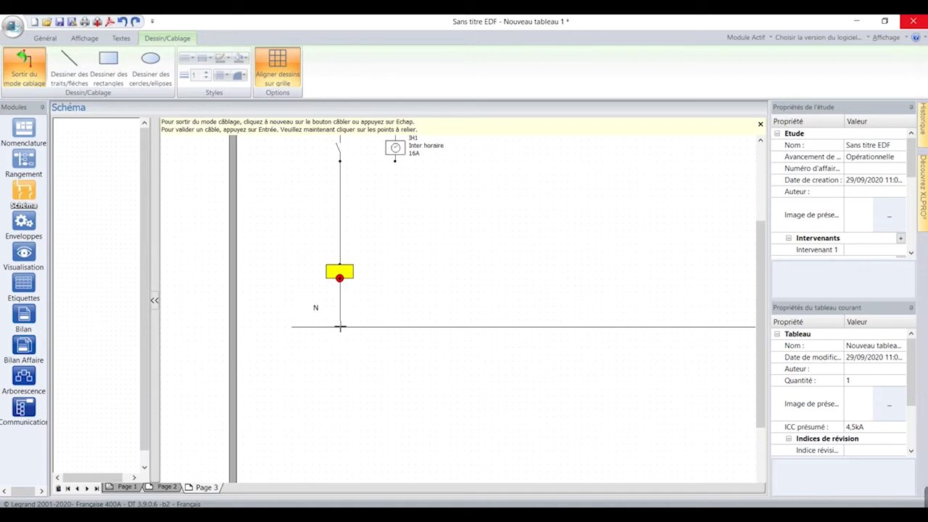
pyautogui.click(340, 326)
pyautogui.press('Return')
# Draw a horizontal line between the time switch's contact and its clock symbol, and give it the dotted line style.
pyautogui.moveTo(759, 294); pyautogui.dragTo(751, 256)
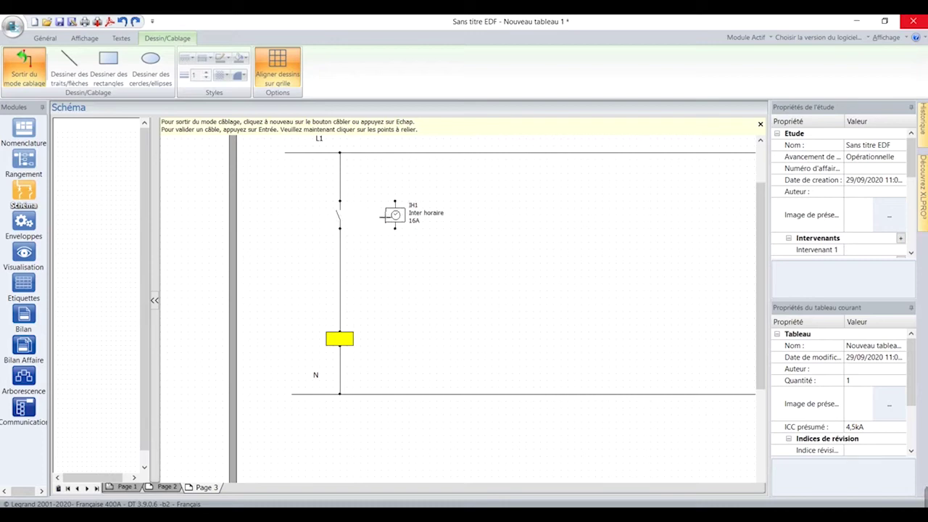
pyautogui.click(66, 60)
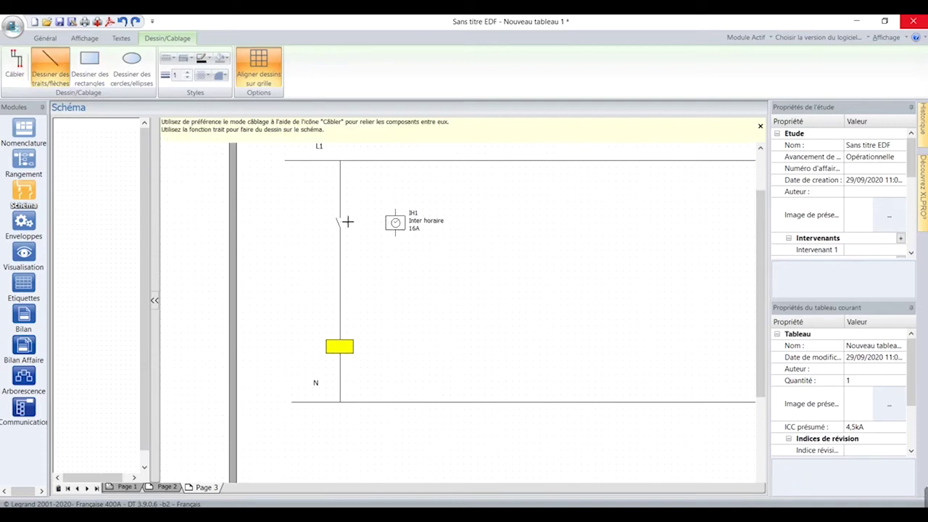
pyautogui.moveTo(347, 221); pyautogui.dragTo(383, 222)
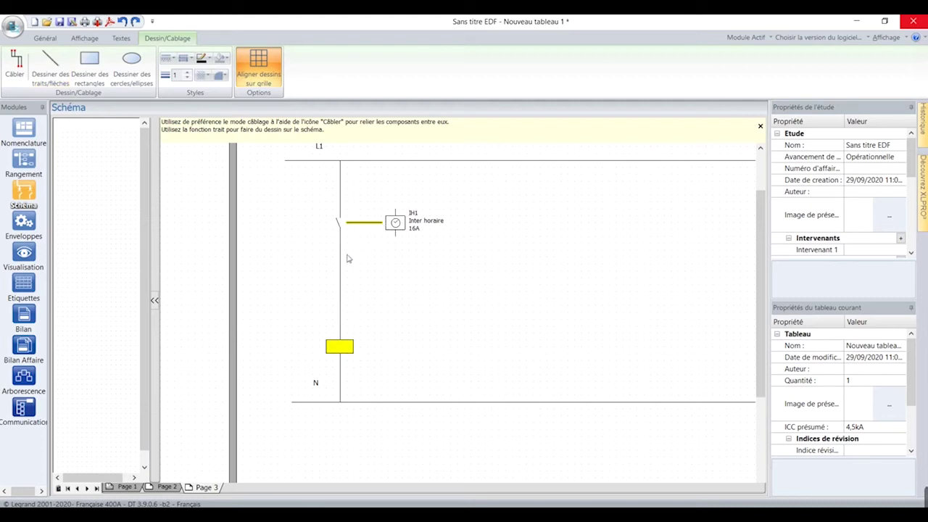
pyautogui.click(169, 59)
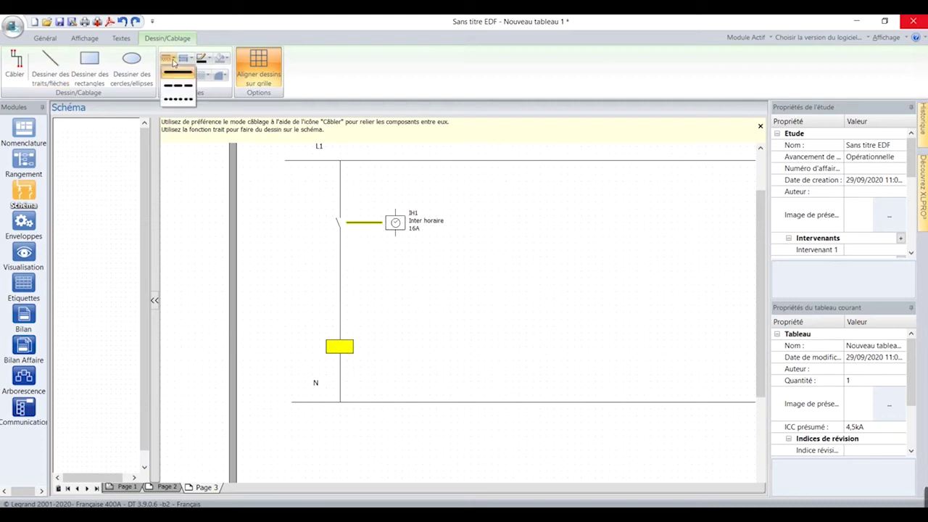
pyautogui.click(177, 98)
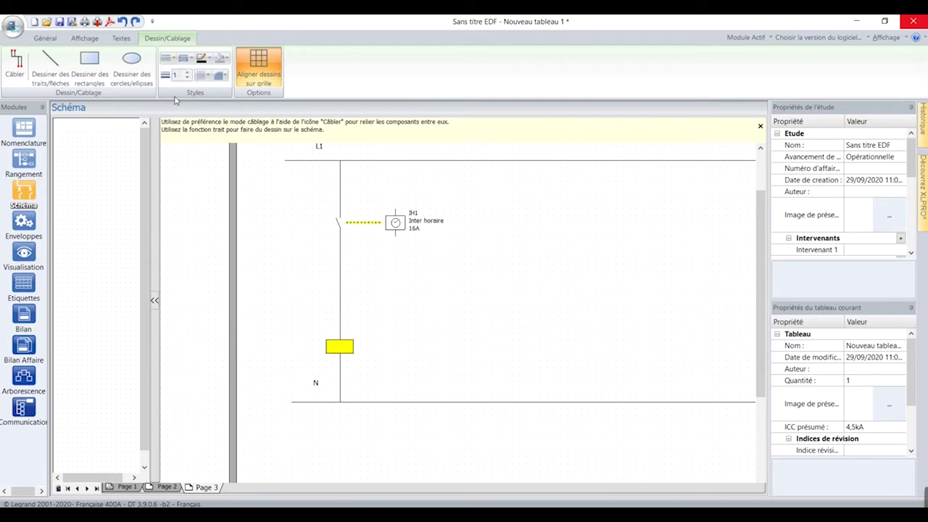
pyautogui.click(425, 293)
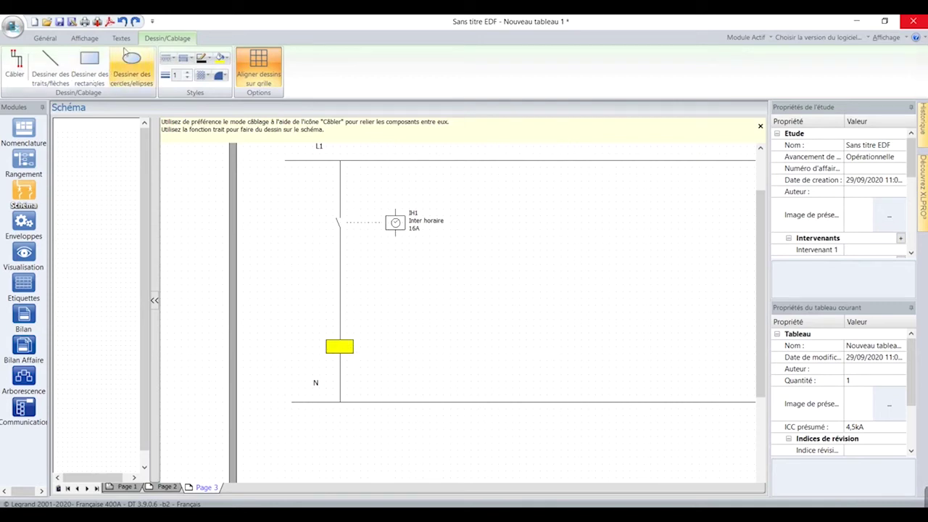
# Add a text box reading D7 beside the yellow rectangle on page 3, checking the time switch's breaker reference on page 1.
pyautogui.click(121, 38)
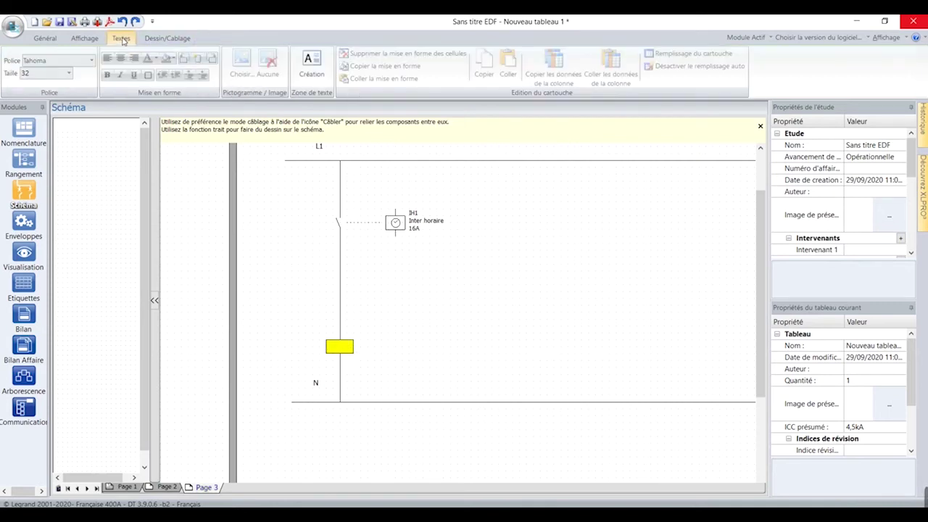
pyautogui.click(311, 67)
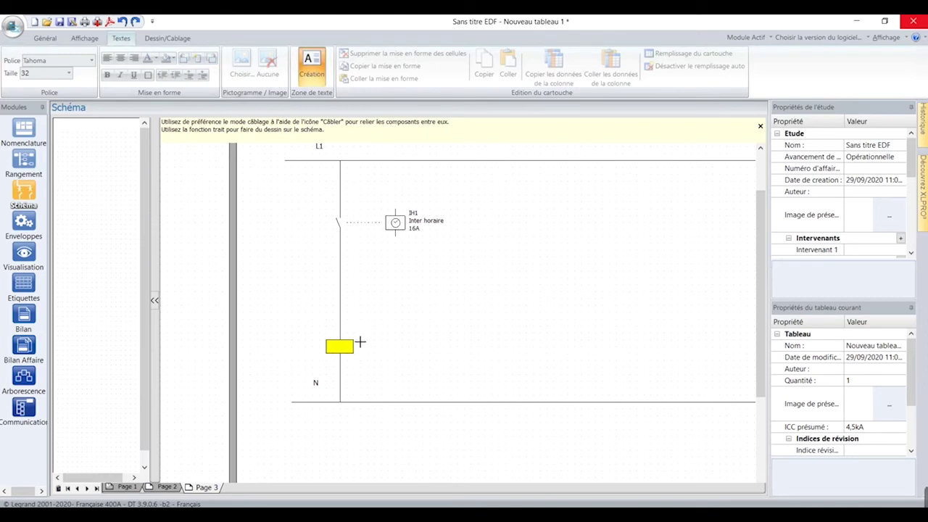
pyautogui.moveTo(361, 341); pyautogui.dragTo(432, 354)
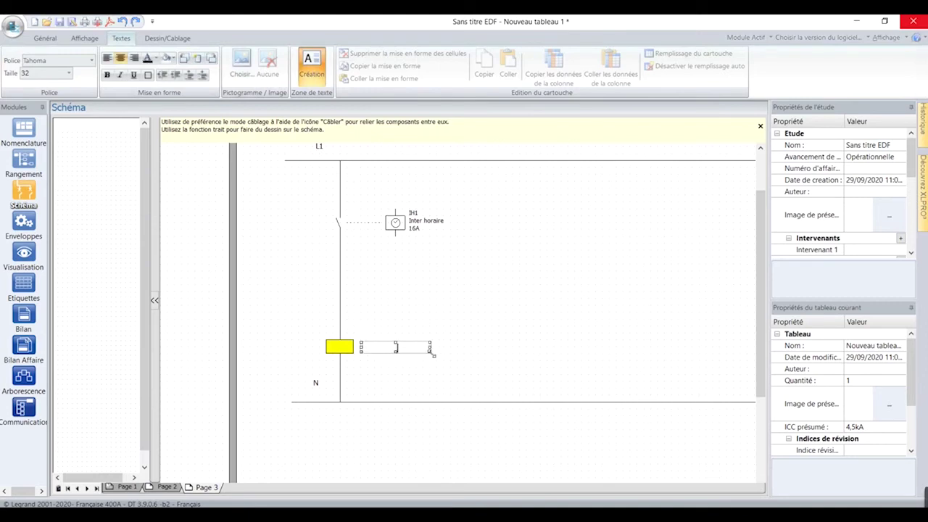
pyautogui.click(124, 489)
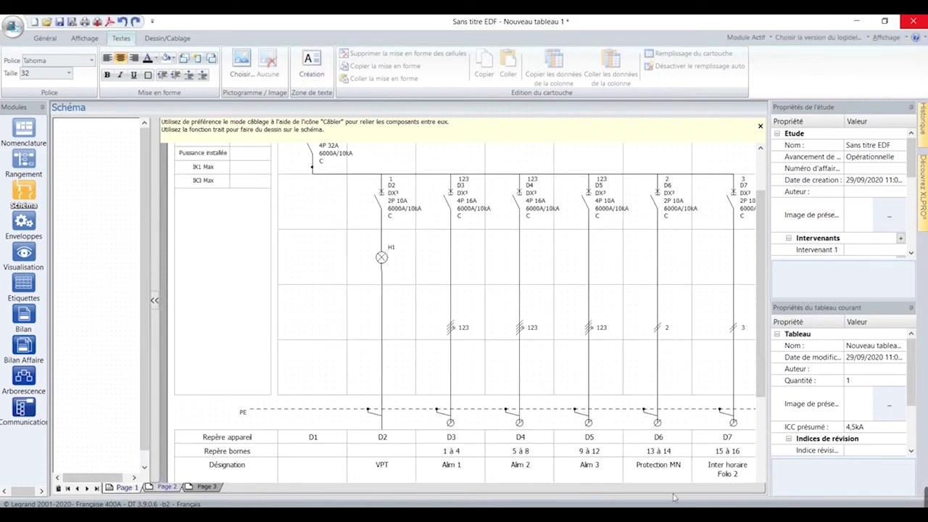
pyautogui.moveTo(760, 395); pyautogui.dragTo(761, 448)
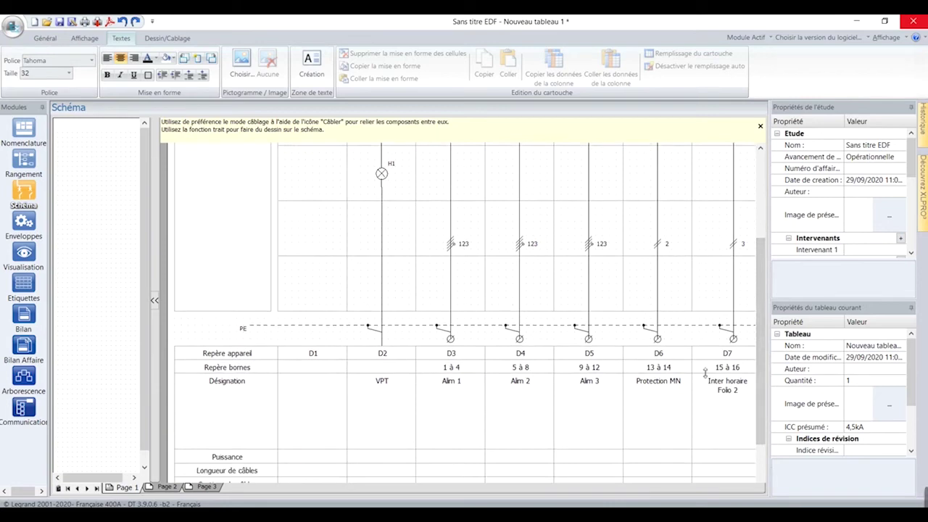
pyautogui.scroll(-1, 706, 373)
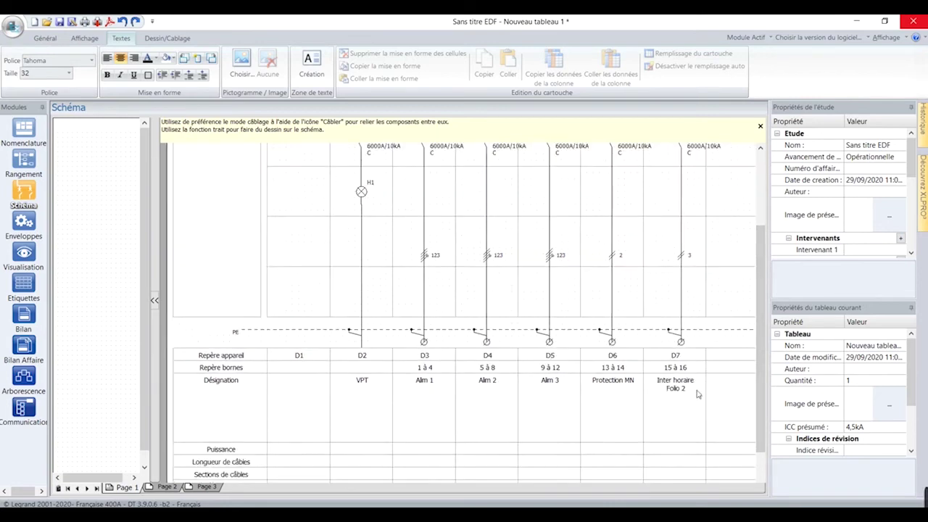
pyautogui.scroll(-1, 686, 384)
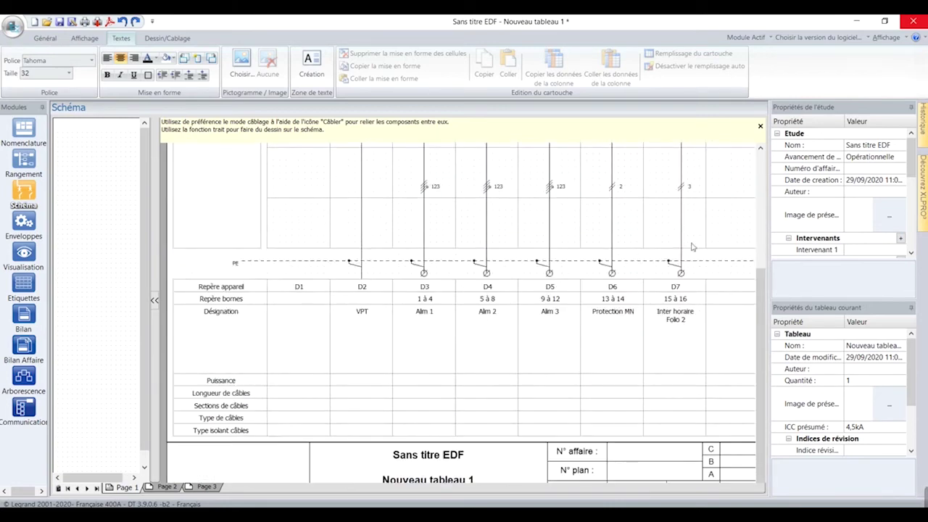
pyautogui.click(208, 486)
pyautogui.doubleClick(308, 202)
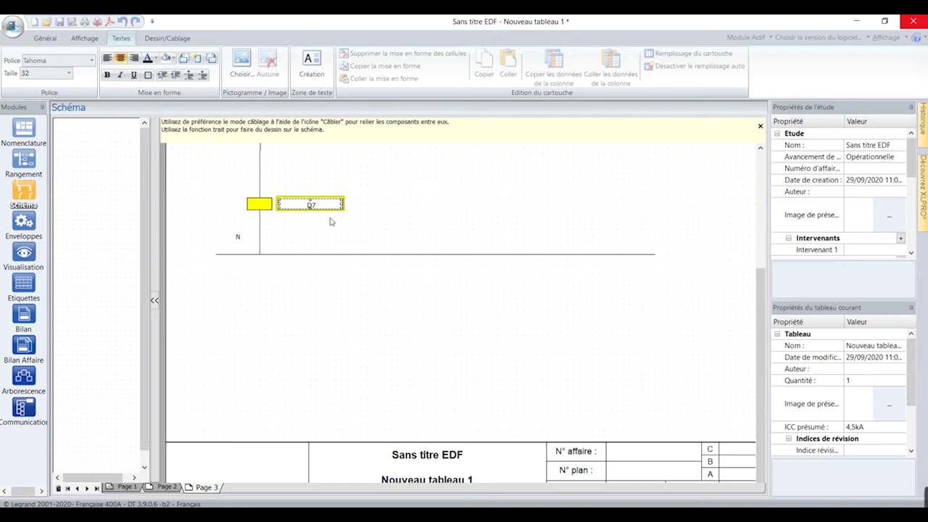
pyautogui.click(360, 240)
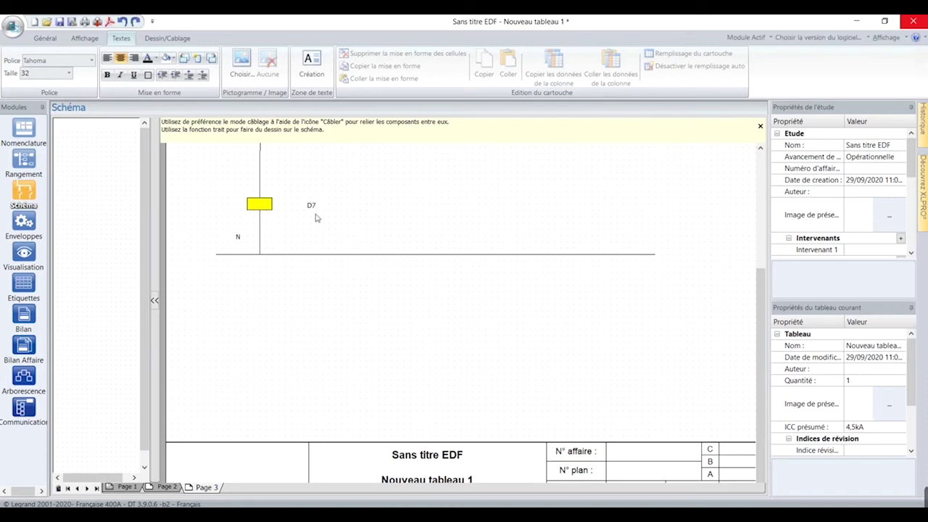
# Move the D7 label closer to the yellow rectangle and deselect it.
pyautogui.click(310, 204)
pyautogui.moveTo(310, 204); pyautogui.dragTo(295, 203)
pyautogui.click(382, 233)
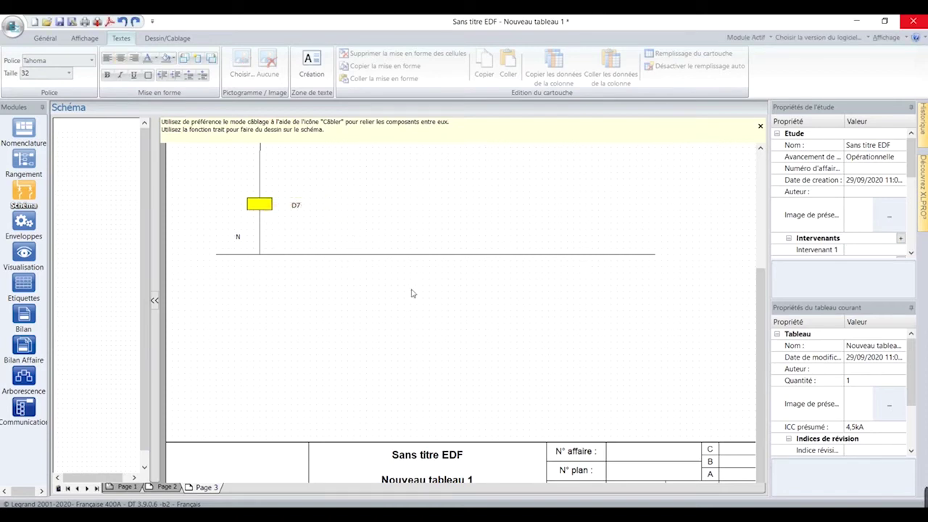
# Review the page 2 circuit and add one Ø 22 non-illuminated, flush, white impulse push button with NO+NF block to the parts list.
pyautogui.moveTo(754, 337); pyautogui.dragTo(763, 263)
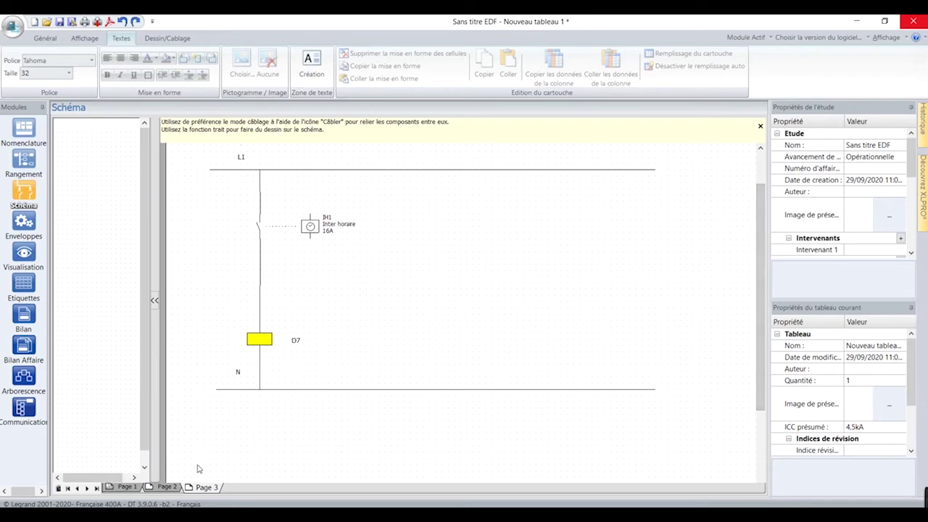
pyautogui.click(166, 487)
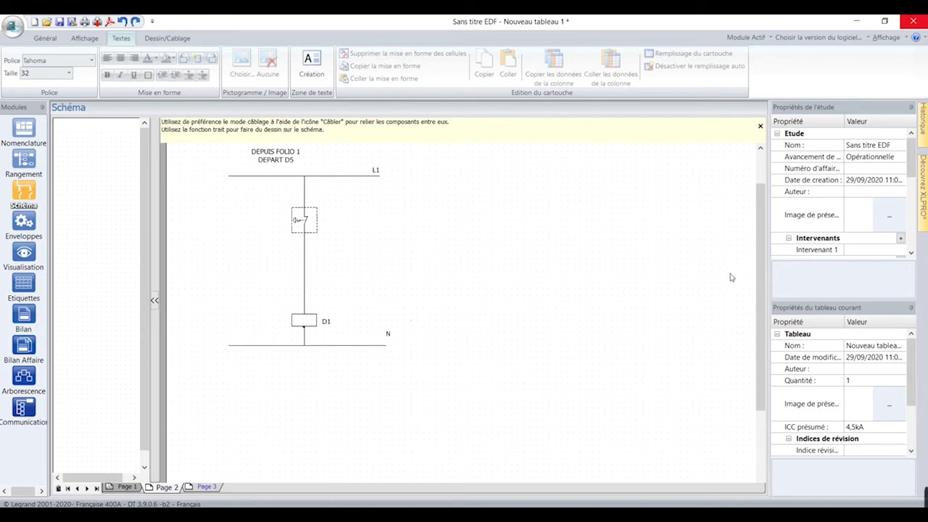
pyautogui.moveTo(758, 315)
pyautogui.mouseDown()
pyautogui.moveTo(761, 342)
pyautogui.moveTo(762, 330)
pyautogui.mouseUp()
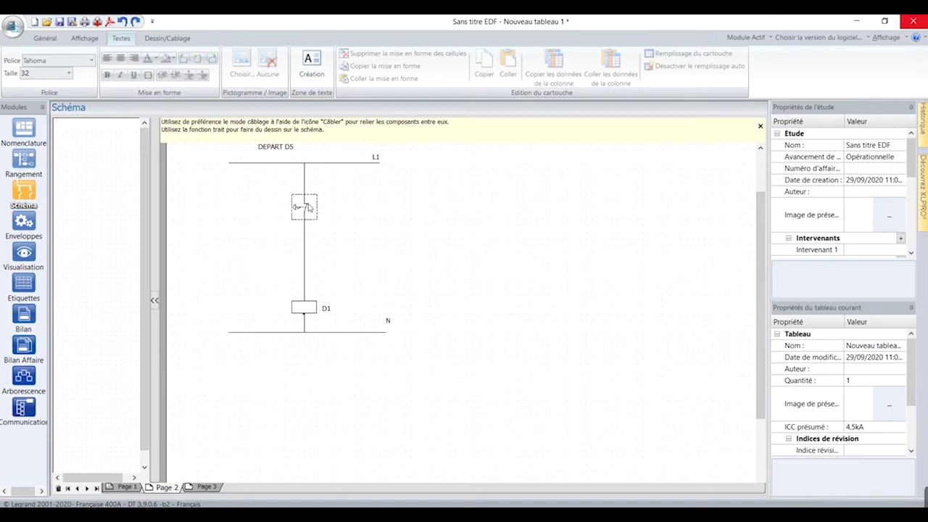
pyautogui.click(29, 160)
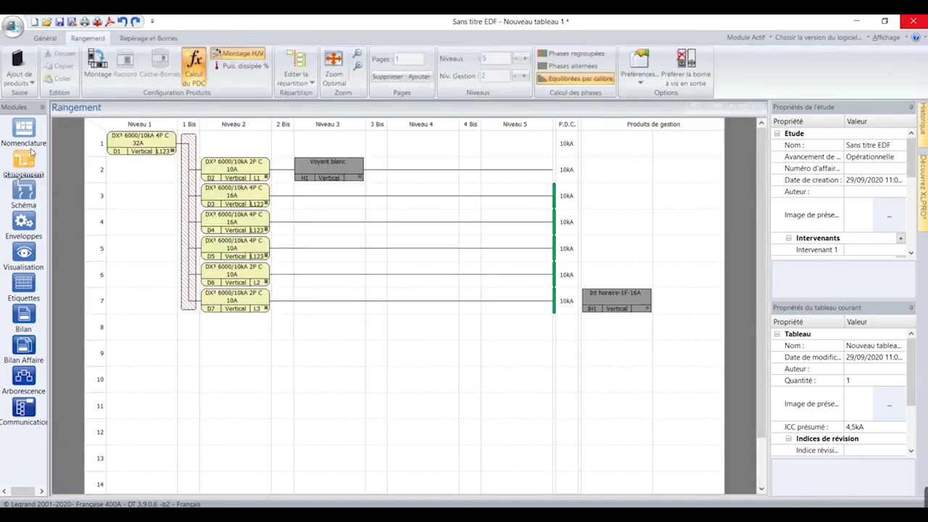
pyautogui.click(23, 129)
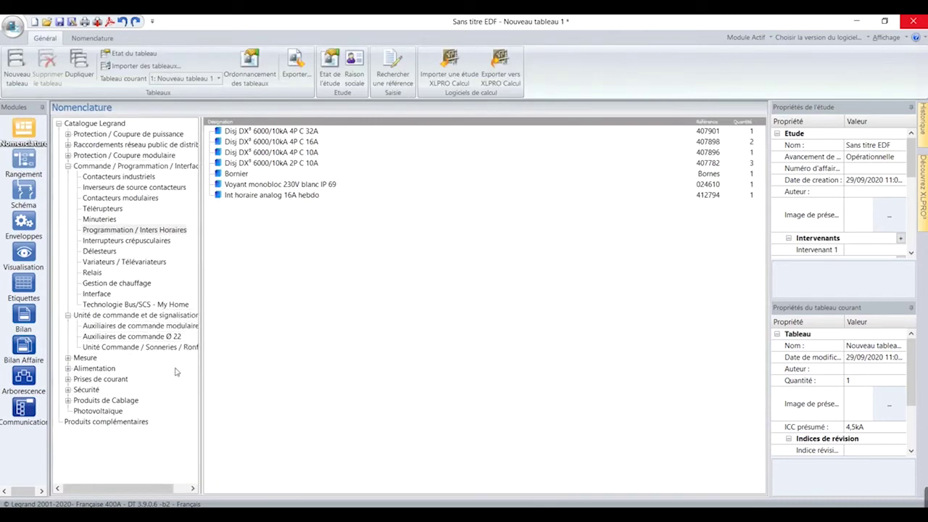
pyautogui.doubleClick(129, 337)
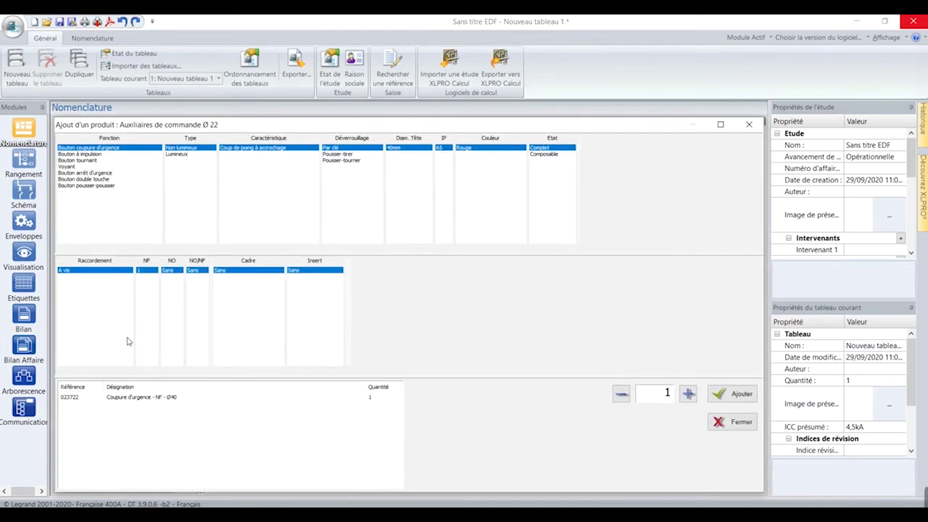
pyautogui.click(95, 174)
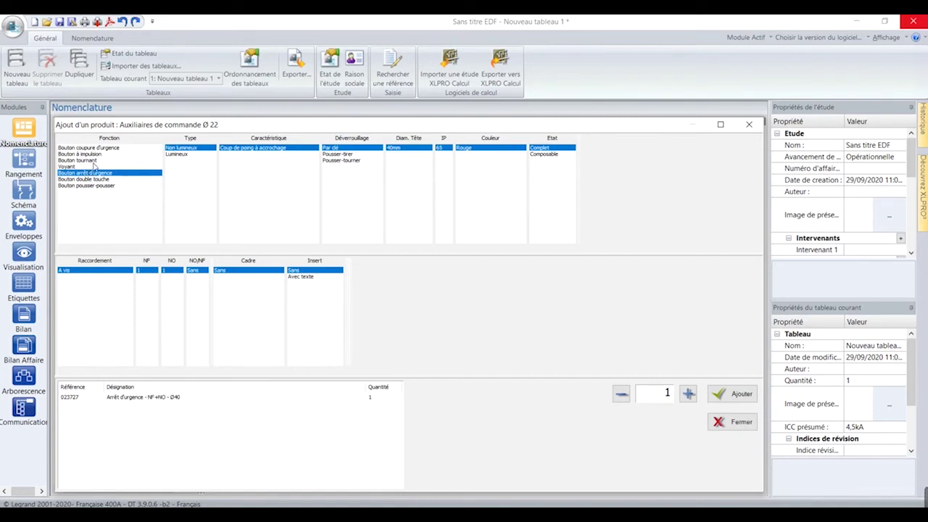
pyautogui.click(91, 156)
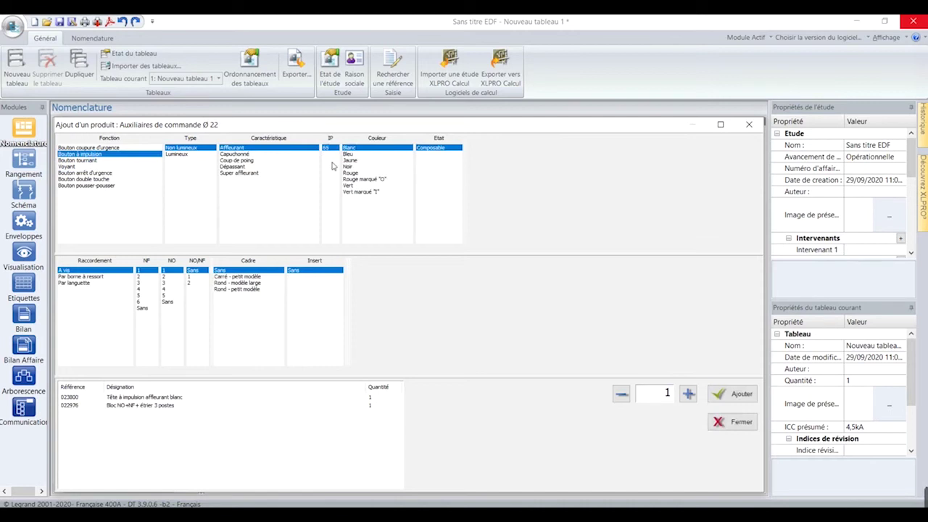
pyautogui.click(736, 395)
pyautogui.click(738, 422)
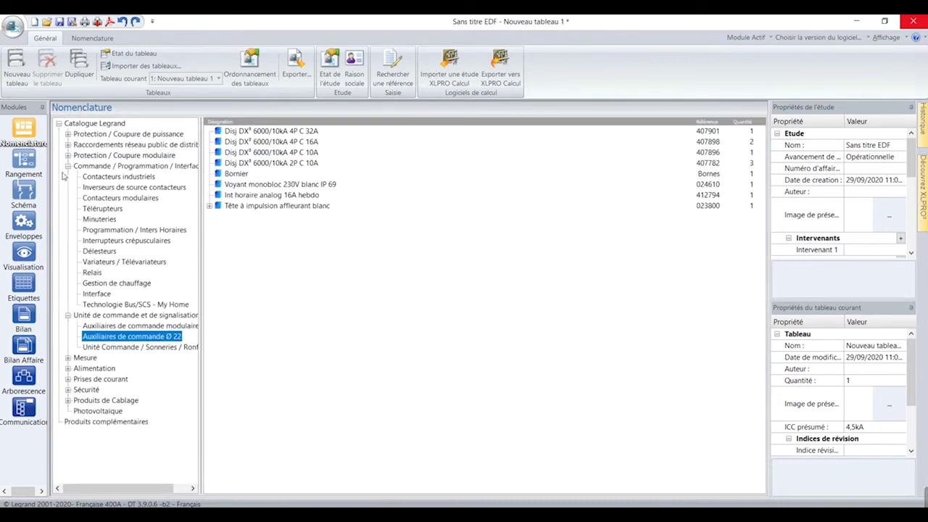
# Check the push button in the product arrangement, and delete the old contact and its wires between L1 and the D1 rectangle on schematic page 2.
pyautogui.click(23, 161)
pyautogui.moveTo(269, 260)
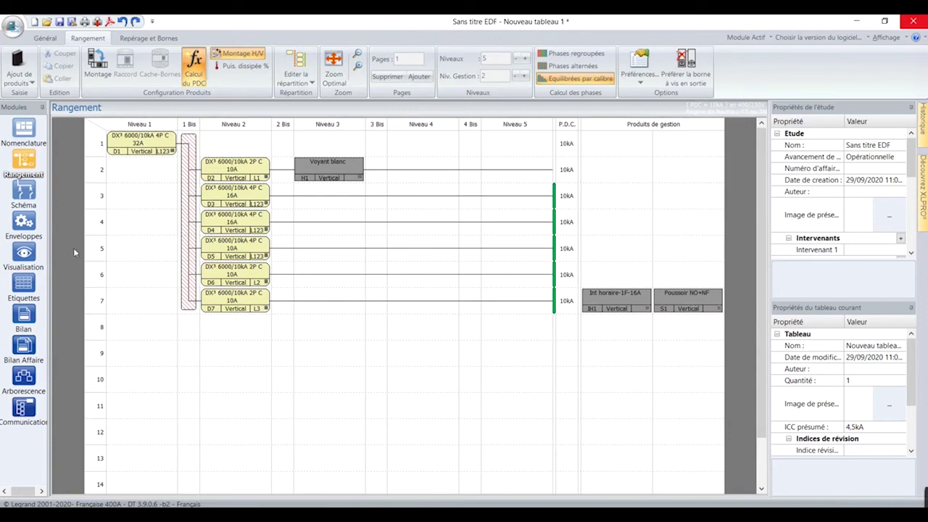
pyautogui.click(23, 192)
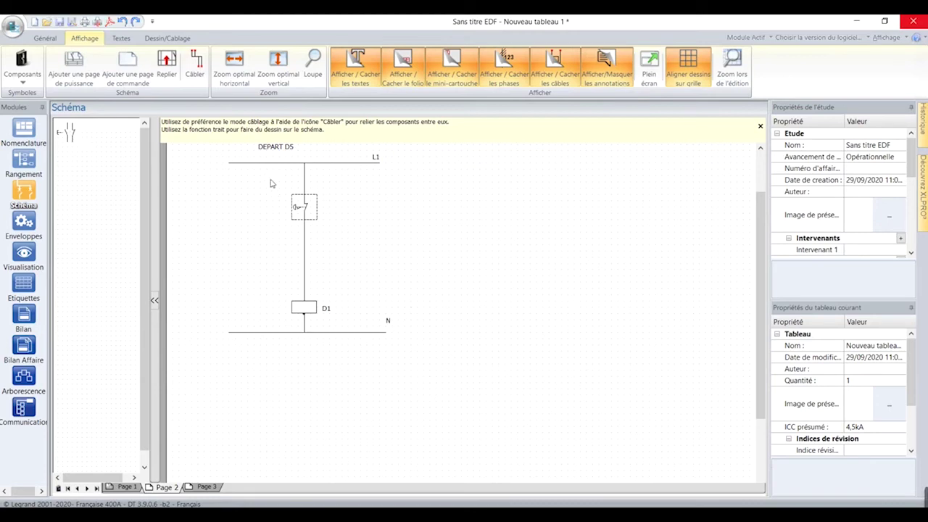
pyautogui.moveTo(257, 176); pyautogui.dragTo(358, 250)
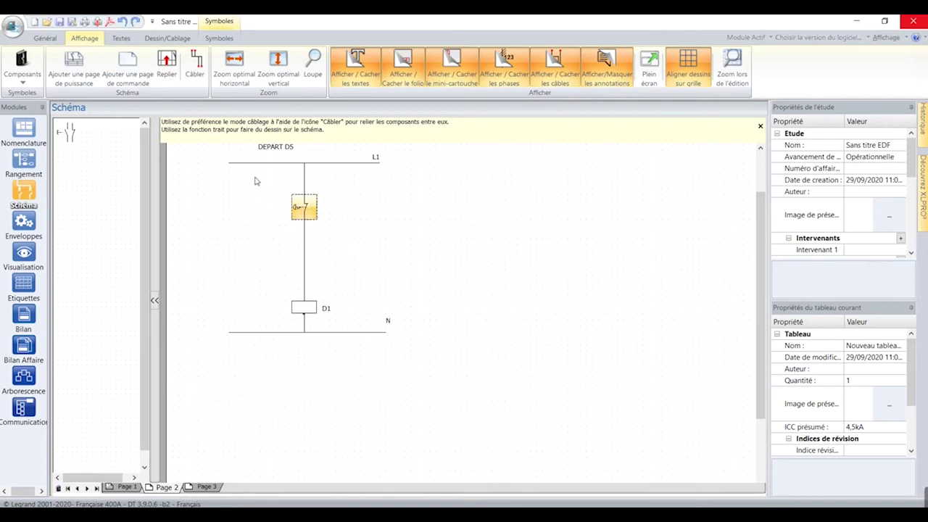
pyautogui.moveTo(244, 177); pyautogui.dragTo(368, 253)
pyautogui.press('Delete')
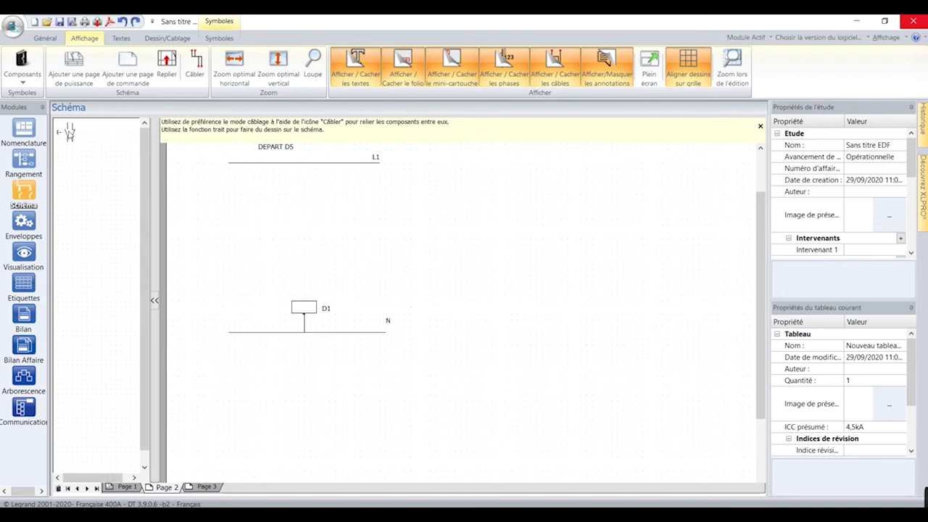
# Place the new push button's NO+NF contact symbol on page 2, between the L1 line and the D1 rectangle.
pyautogui.click(66, 133)
pyautogui.moveTo(71, 131); pyautogui.dragTo(303, 189)
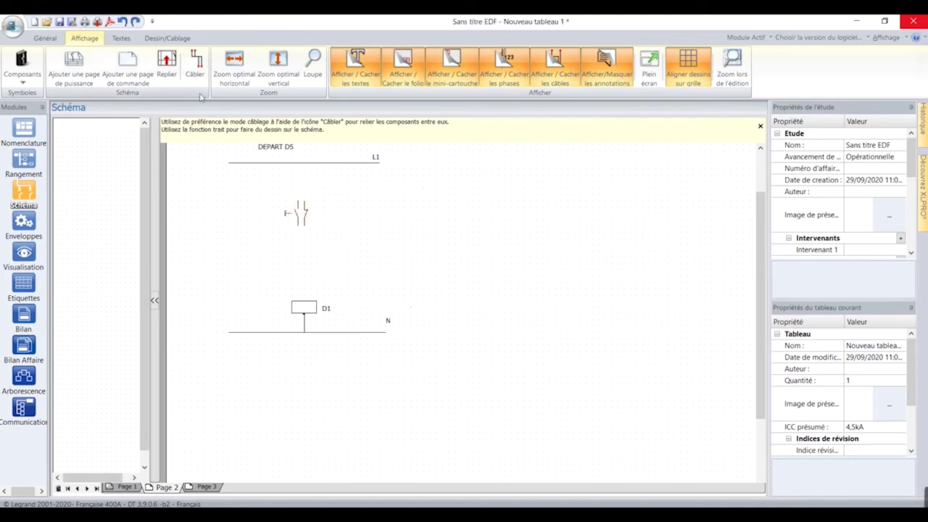
pyautogui.click(197, 73)
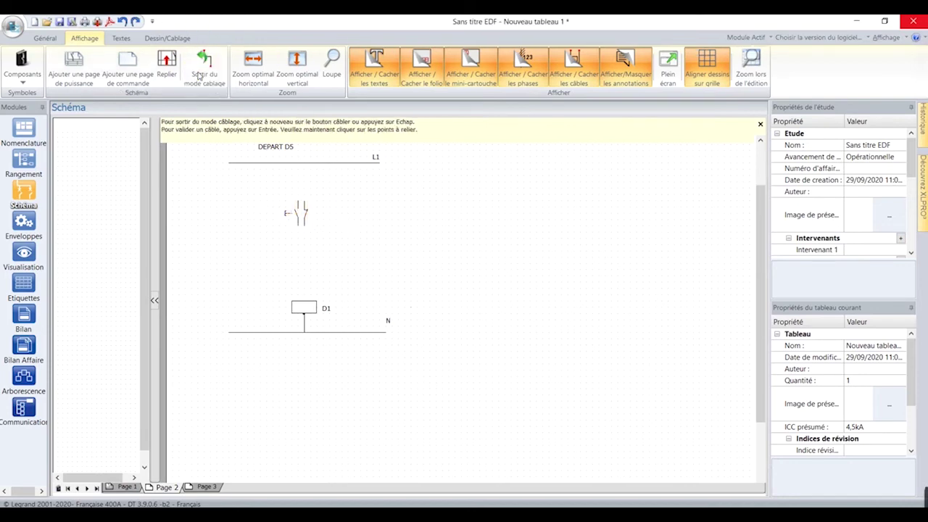
pyautogui.press('Escape')
pyautogui.click(287, 174)
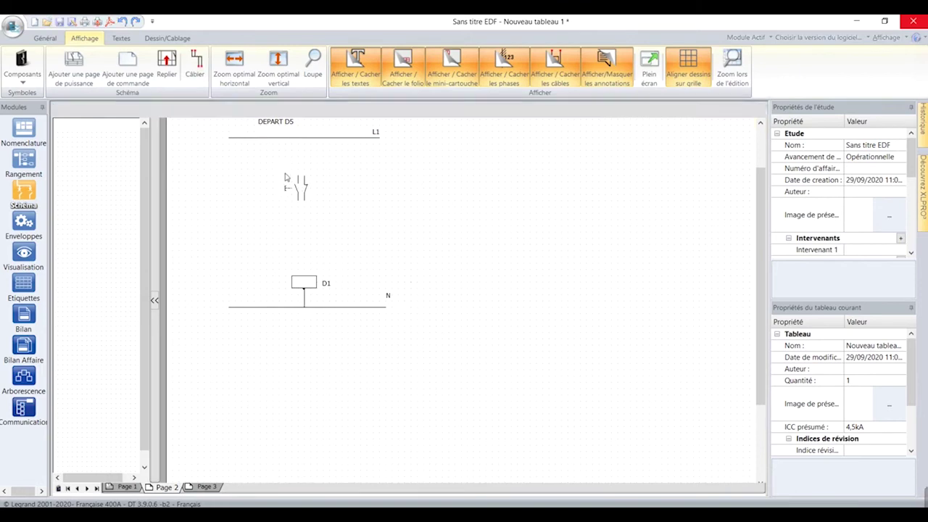
pyautogui.click(332, 214)
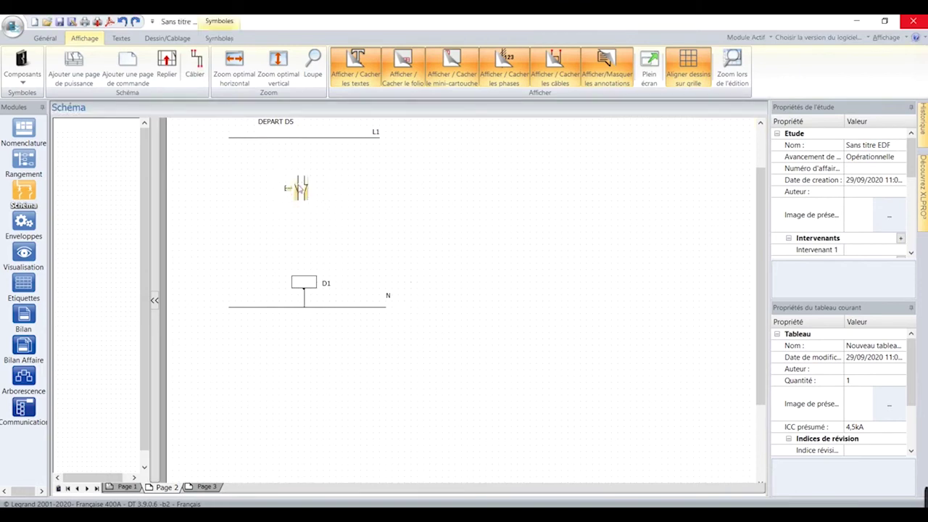
# Move the push button symbol closer to L1 and wire its NO contact up to L1 and down to the D1 rectangle.
pyautogui.doubleClick(298, 187)
pyautogui.moveTo(307, 186)
pyautogui.mouseDown()
pyautogui.moveTo(315, 186)
pyautogui.moveTo(309, 174)
pyautogui.mouseUp()
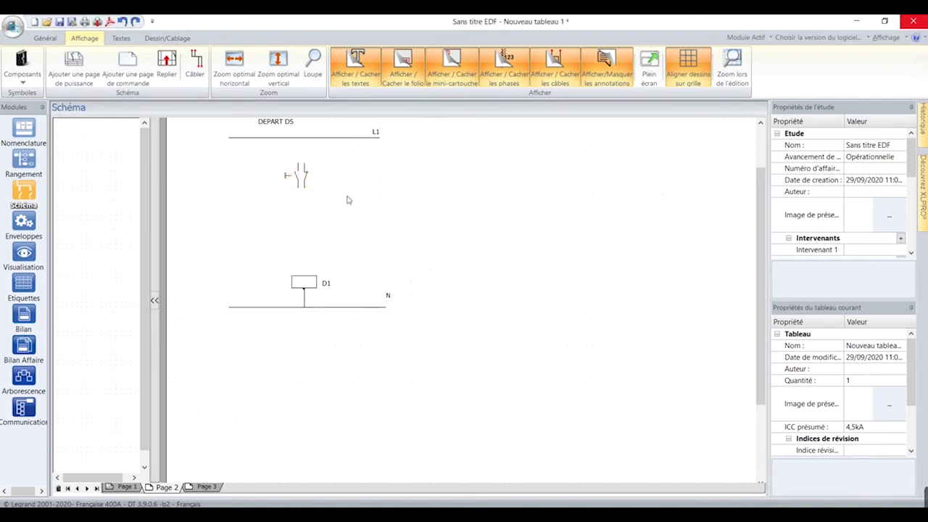
pyautogui.click(194, 65)
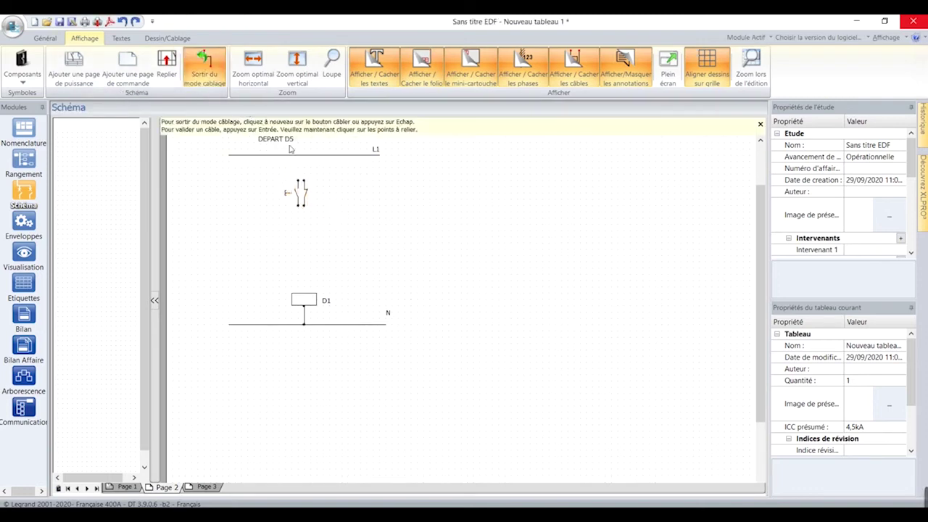
pyautogui.click(298, 180)
pyautogui.click(297, 155)
pyautogui.press('Return')
pyautogui.click(298, 205)
pyautogui.click(297, 291)
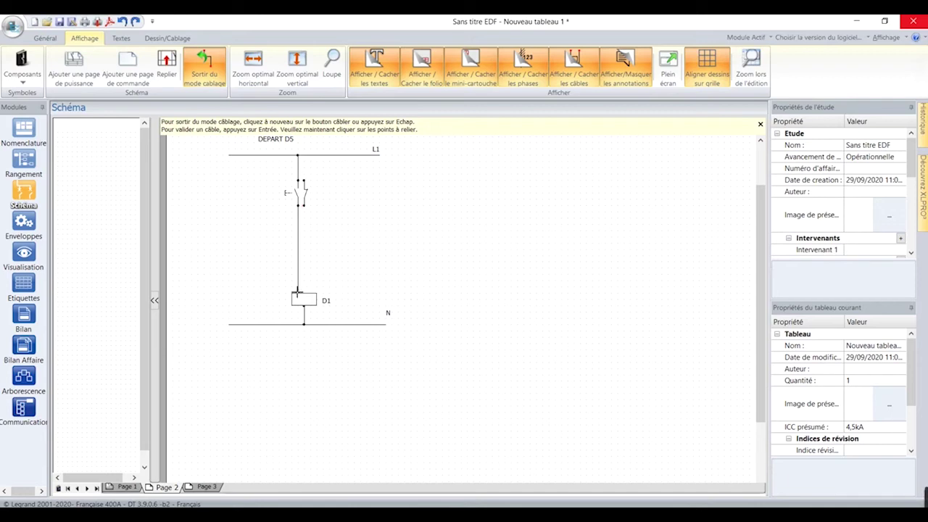
pyautogui.press('Return')
pyautogui.press('Escape')
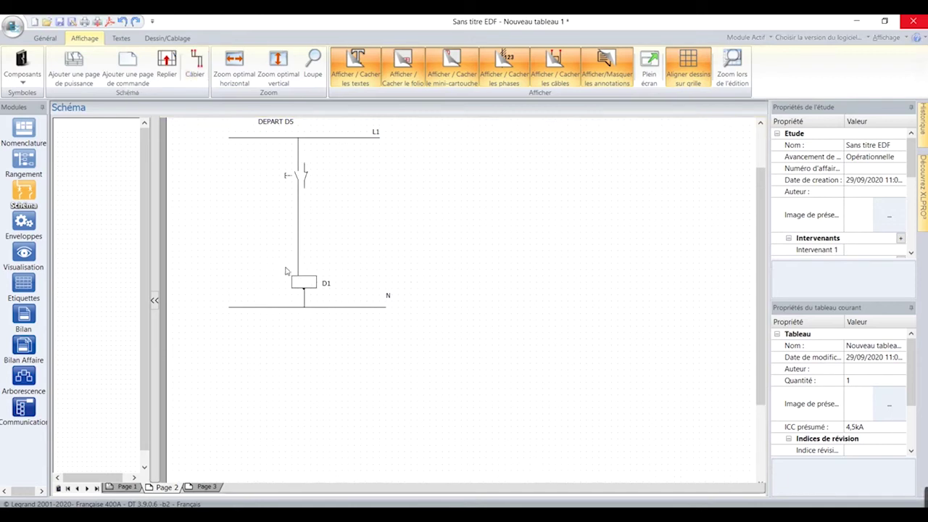
# Shift the D1 rectangle sideways so it is centred under the push button's vertical wire.
pyautogui.moveTo(273, 262); pyautogui.dragTo(347, 295)
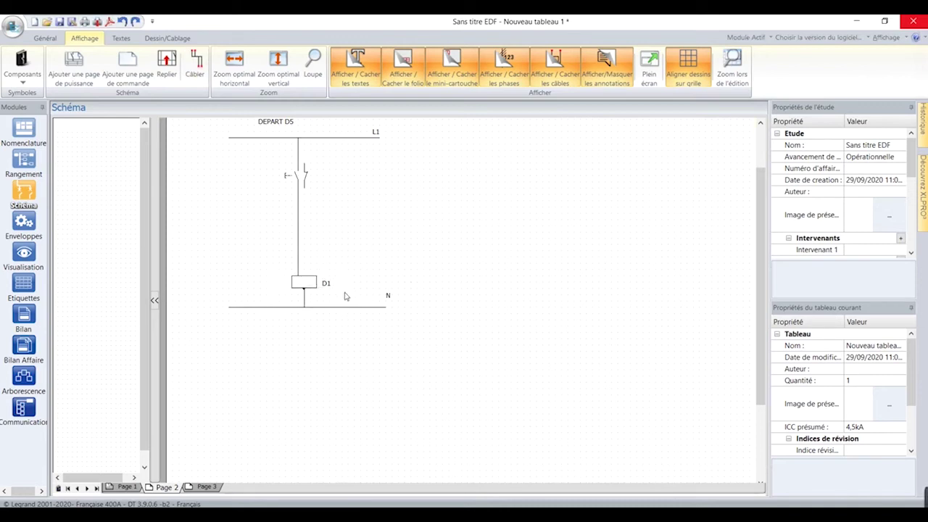
pyautogui.click(310, 281)
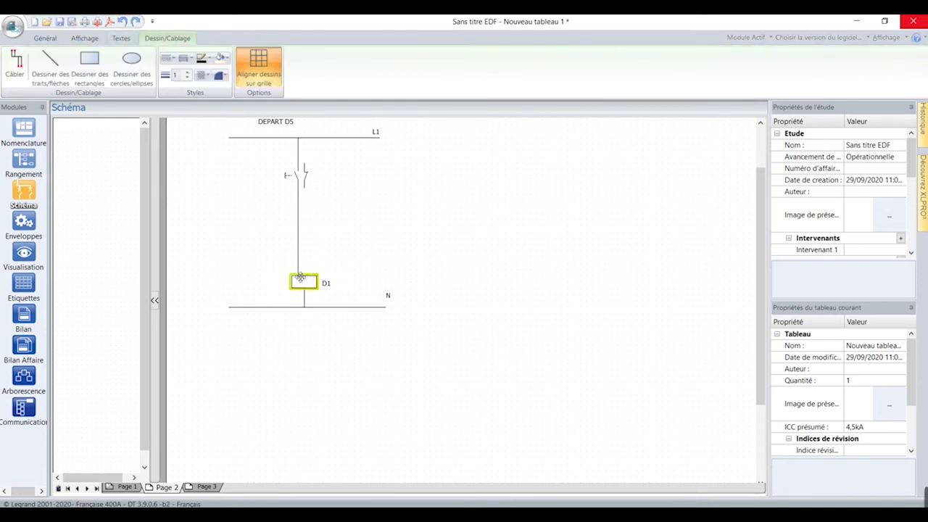
pyautogui.moveTo(300, 278); pyautogui.dragTo(297, 279)
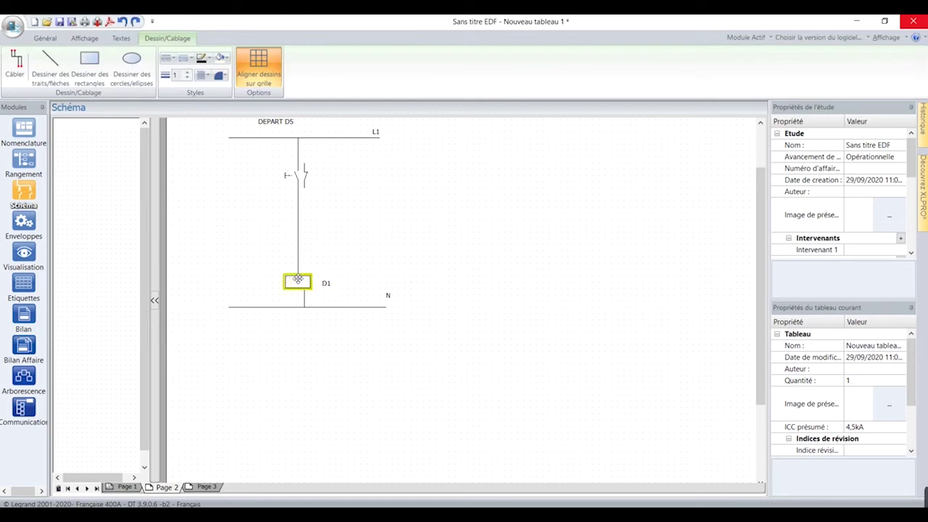
pyautogui.click(324, 332)
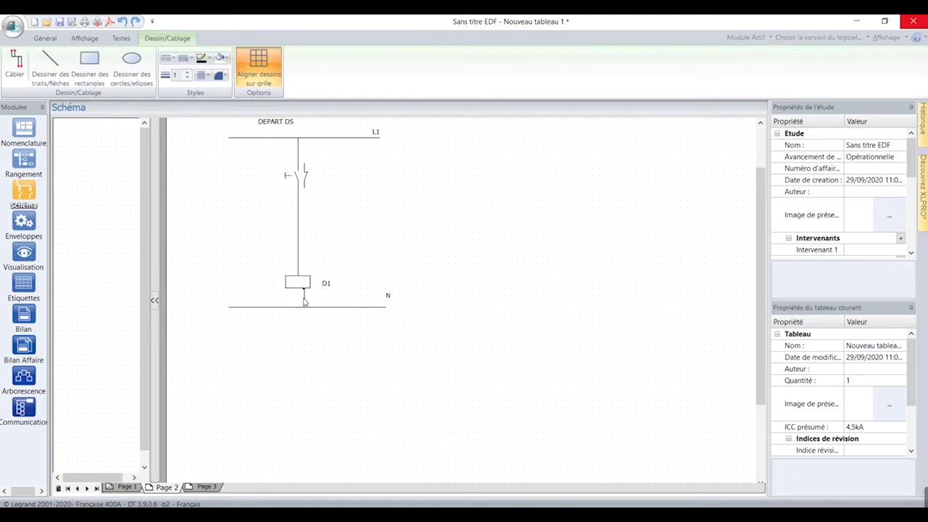
# Replace the offset wire below the D1 rectangle with a new wire to N in line with the push button's wire.
pyautogui.click(305, 302)
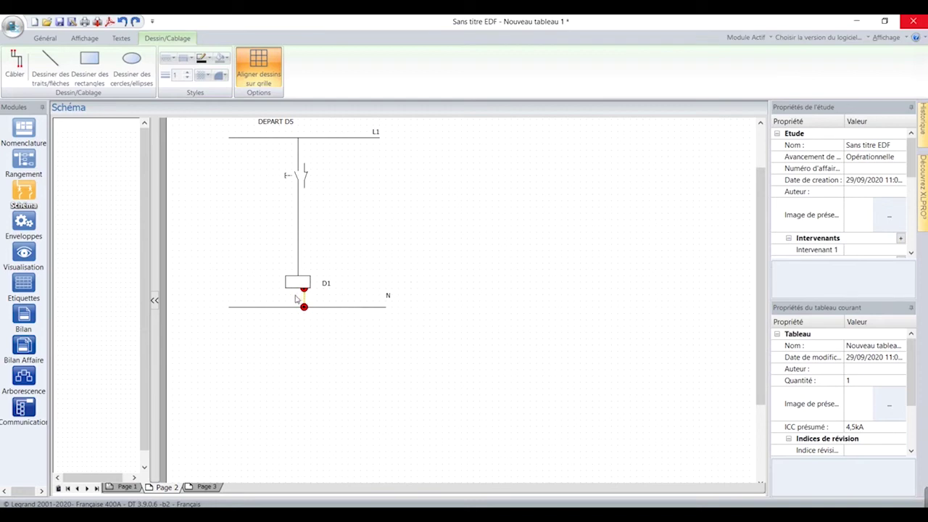
pyautogui.press('Delete')
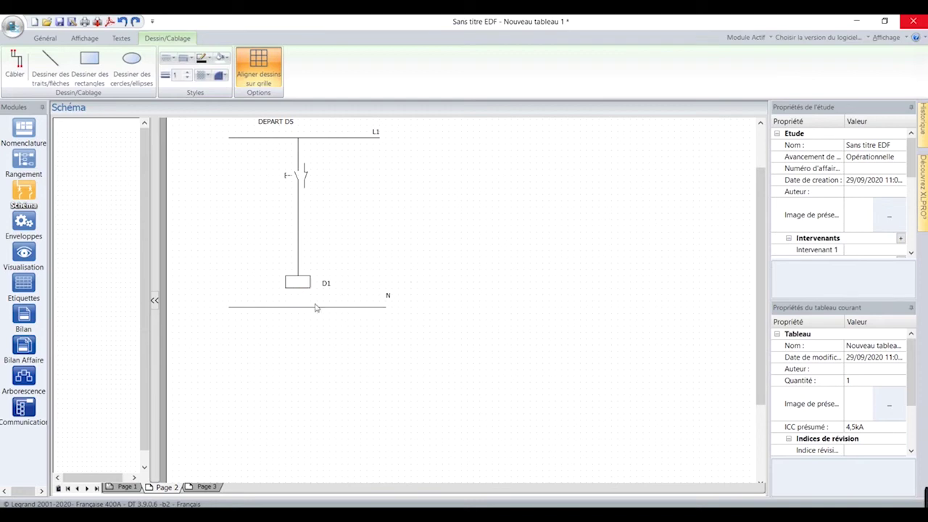
pyautogui.click(17, 62)
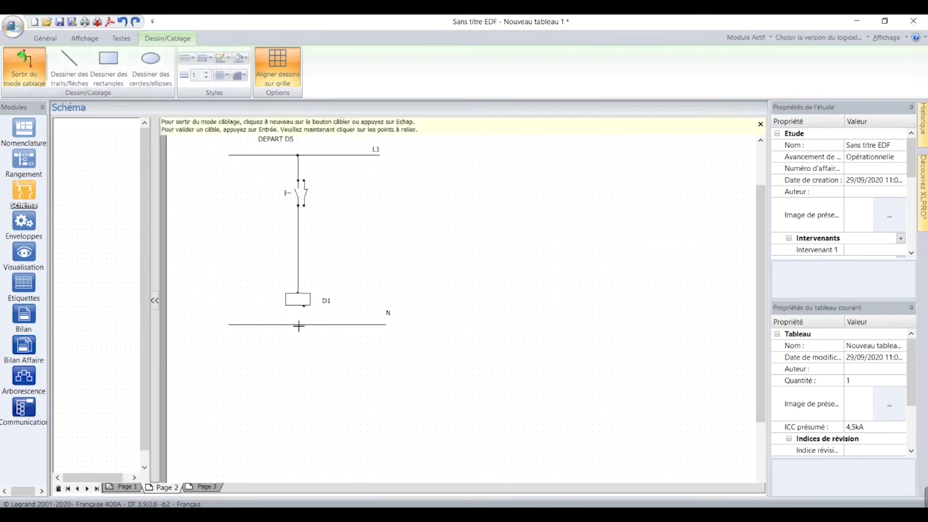
pyautogui.click(298, 305)
pyautogui.click(297, 324)
pyautogui.press('Return')
pyautogui.press('Escape')
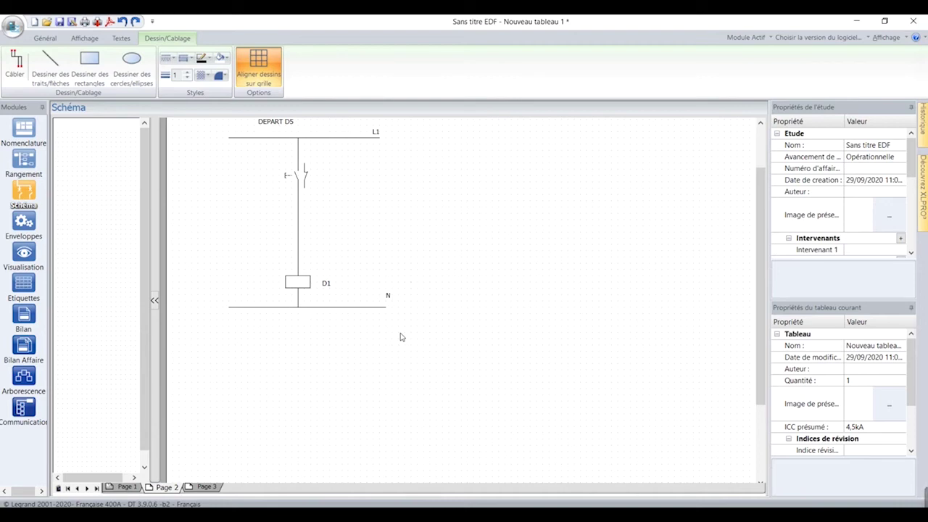
# Check the outgoing circuits on page 1 and change the supply text above L1 on page 2 to DEPART D6.
pyautogui.scroll(-3, 387, 328)
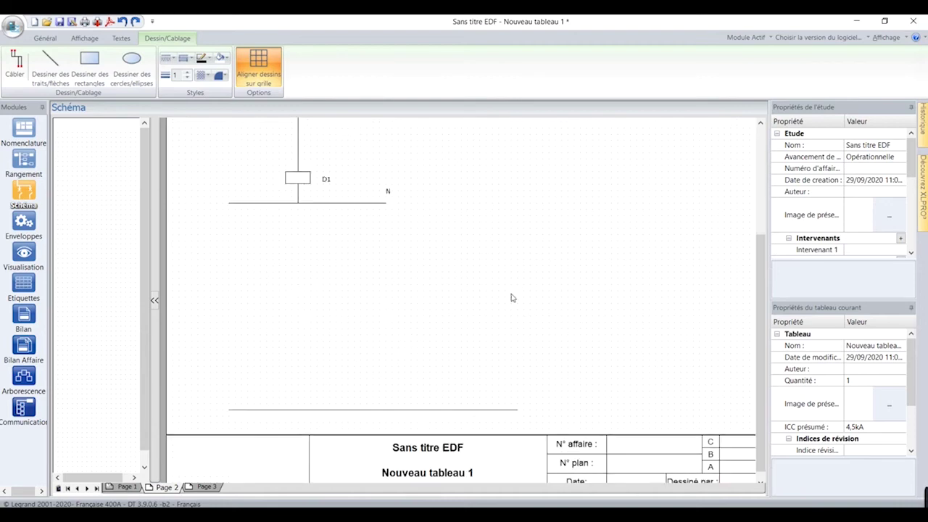
pyautogui.moveTo(760, 365); pyautogui.dragTo(773, 247)
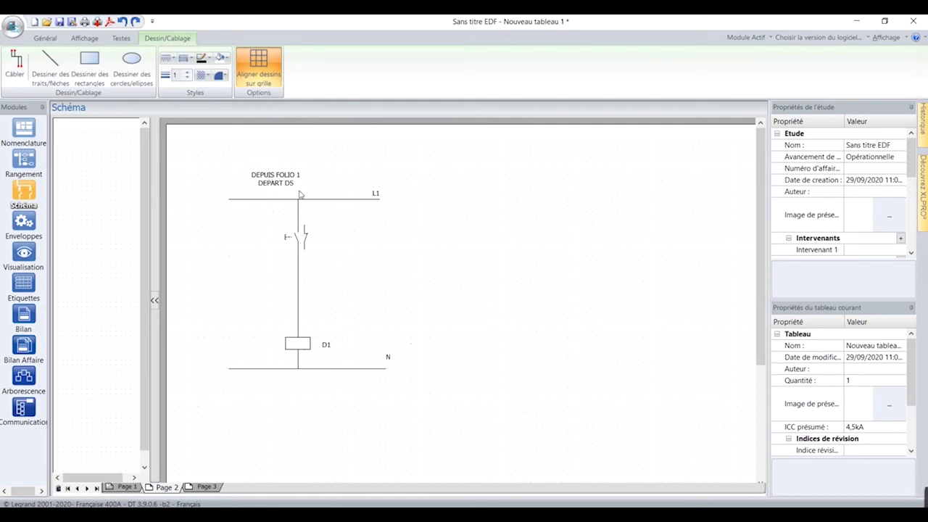
pyautogui.click(125, 487)
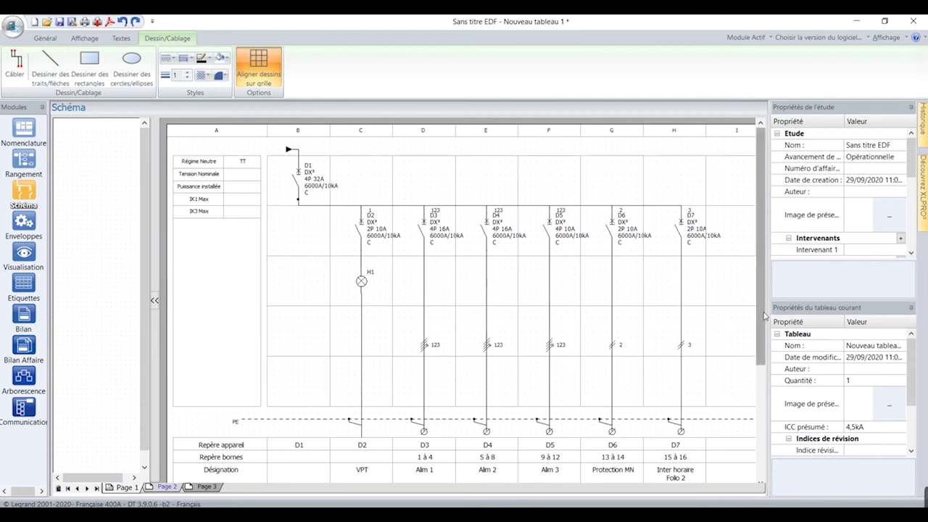
pyautogui.moveTo(762, 319); pyautogui.dragTo(762, 379)
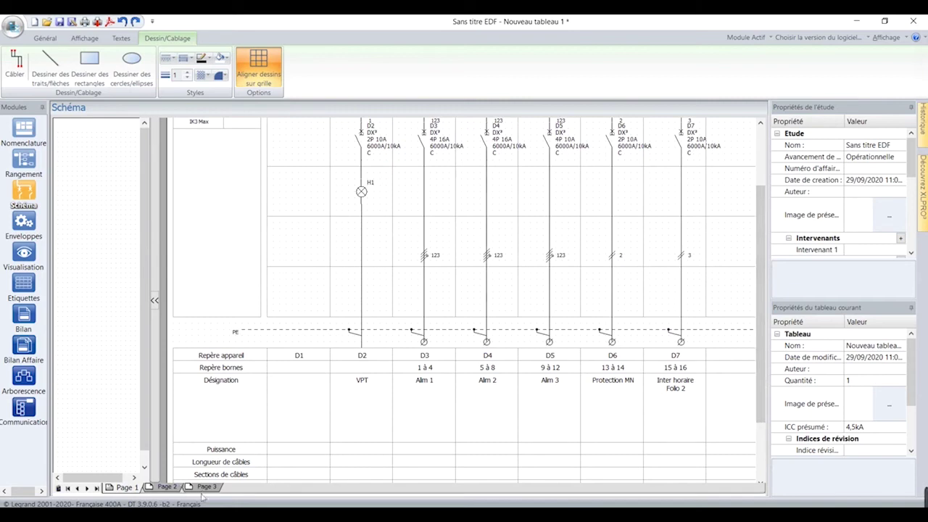
pyautogui.click(166, 487)
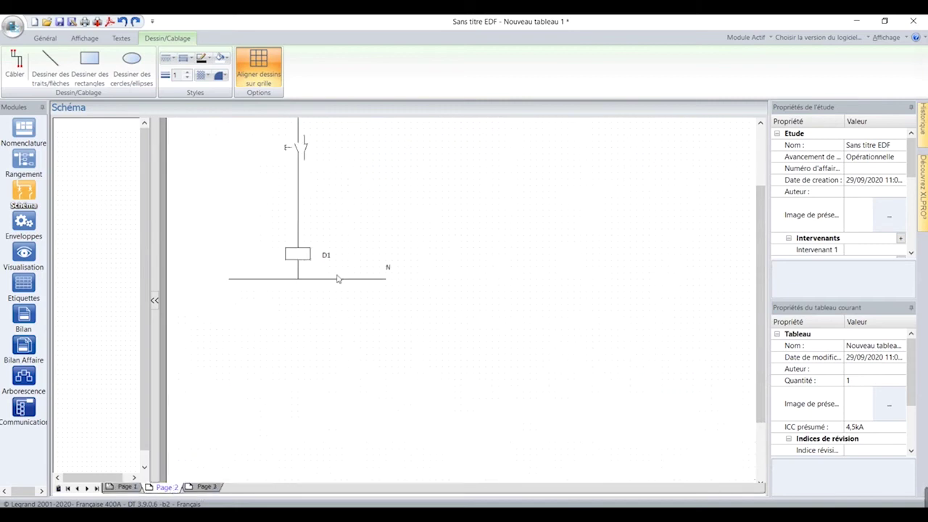
pyautogui.scroll(-2, 347, 228)
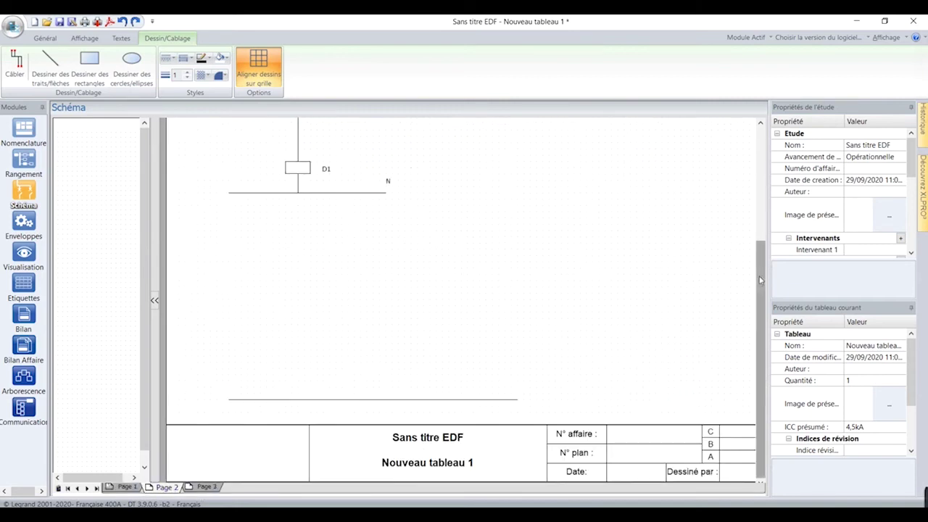
pyautogui.moveTo(760, 280); pyautogui.dragTo(759, 168)
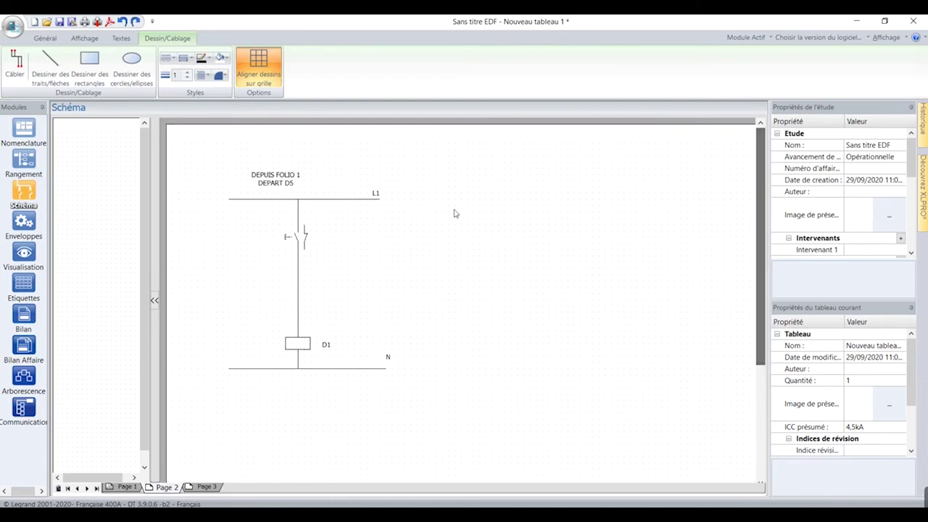
pyautogui.click(297, 185)
pyautogui.click(298, 187)
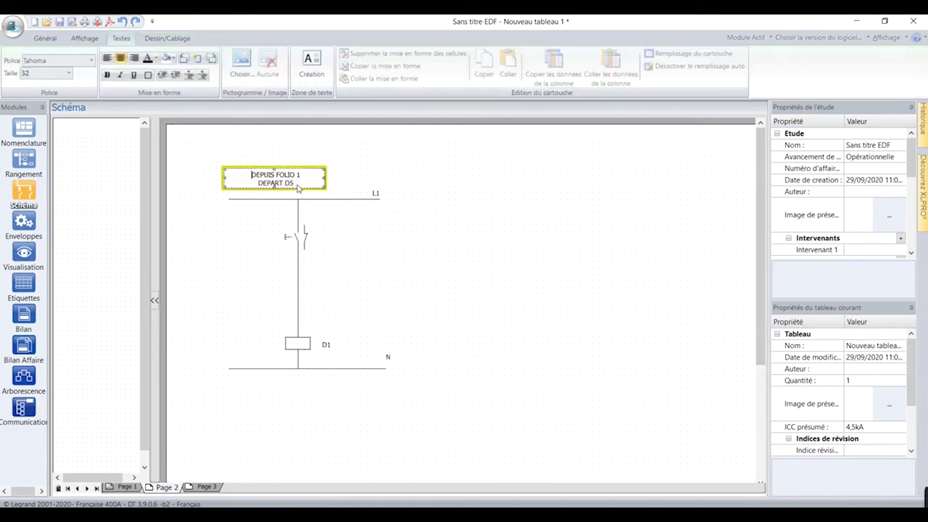
pyautogui.press('BackSpace')
pyautogui.write('6')
pyautogui.click(384, 237)
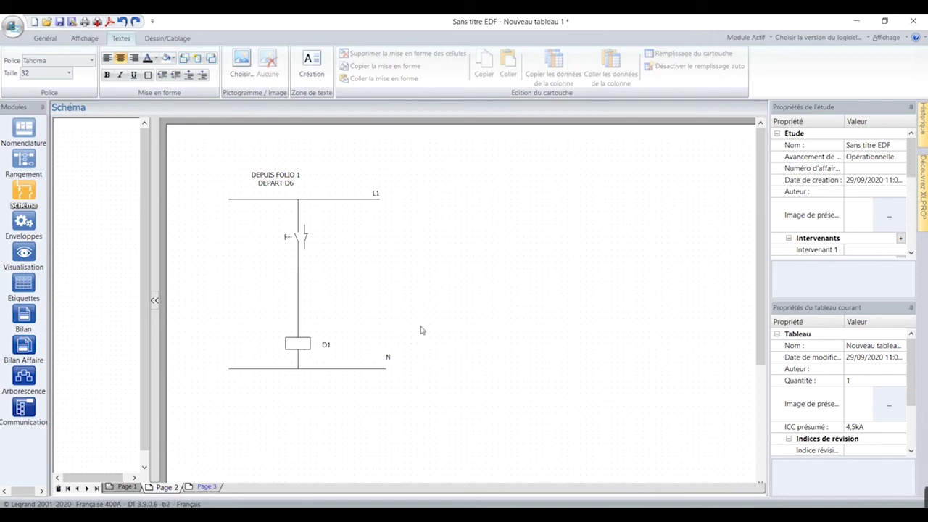
# Review schematic pages 3, 2 and 1, including the H1 lamp, and check the product arrangement.
pyautogui.click(205, 487)
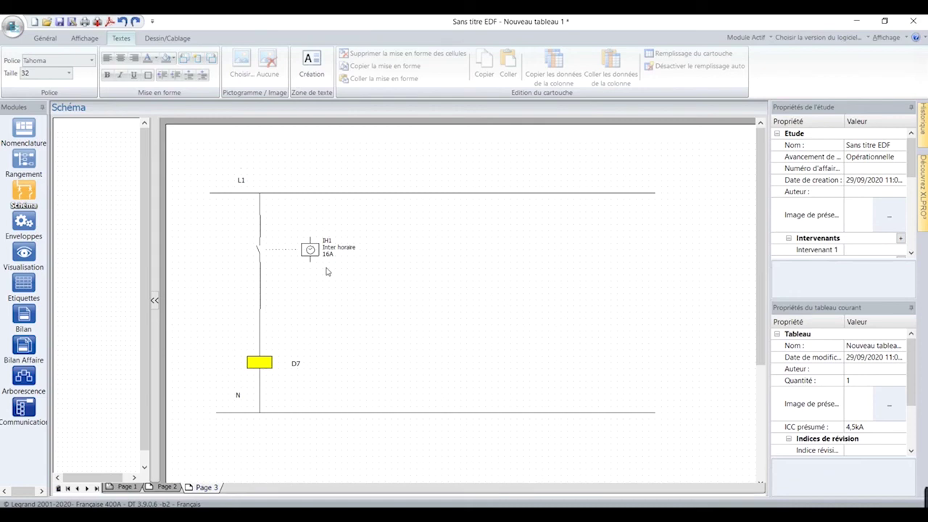
pyautogui.click(166, 486)
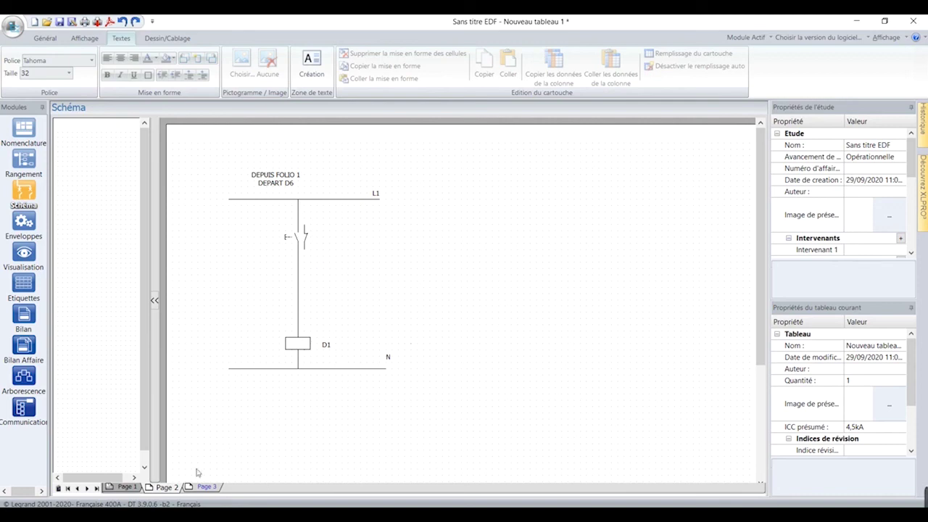
pyautogui.click(126, 486)
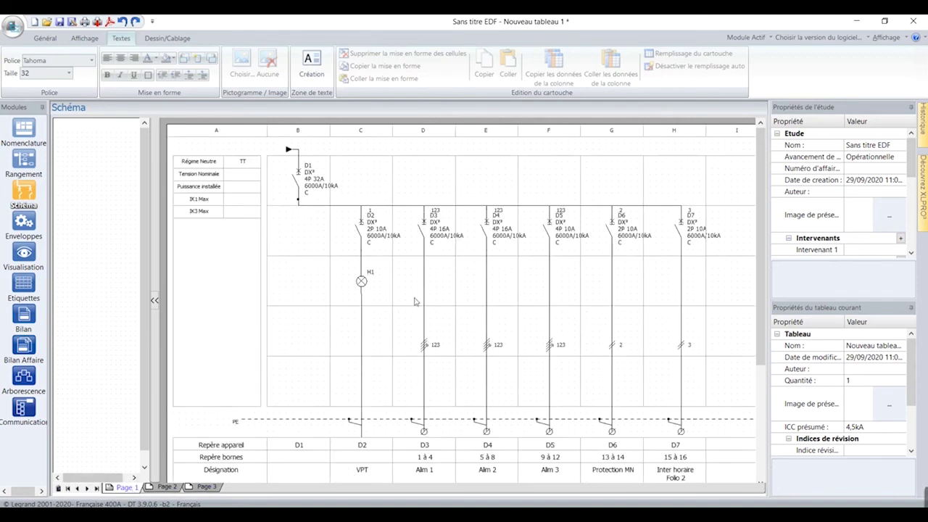
pyautogui.click(362, 282)
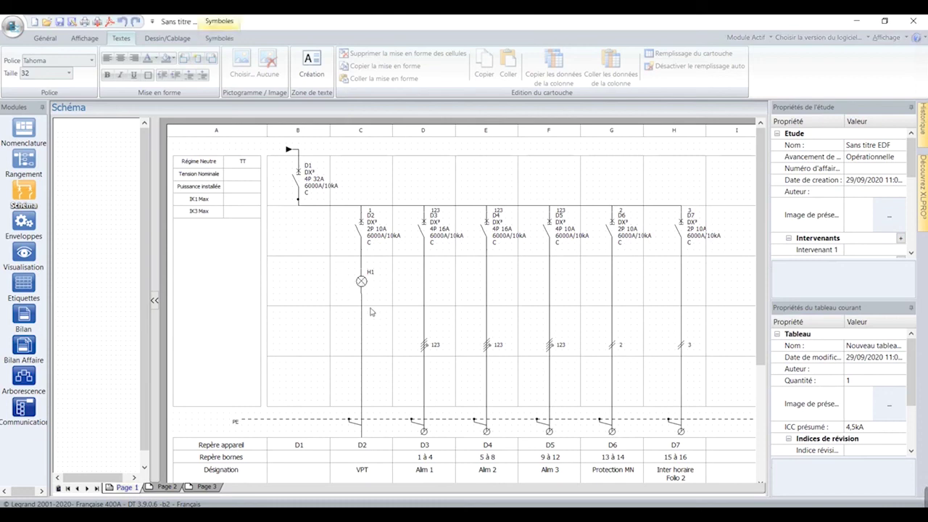
pyautogui.click(24, 161)
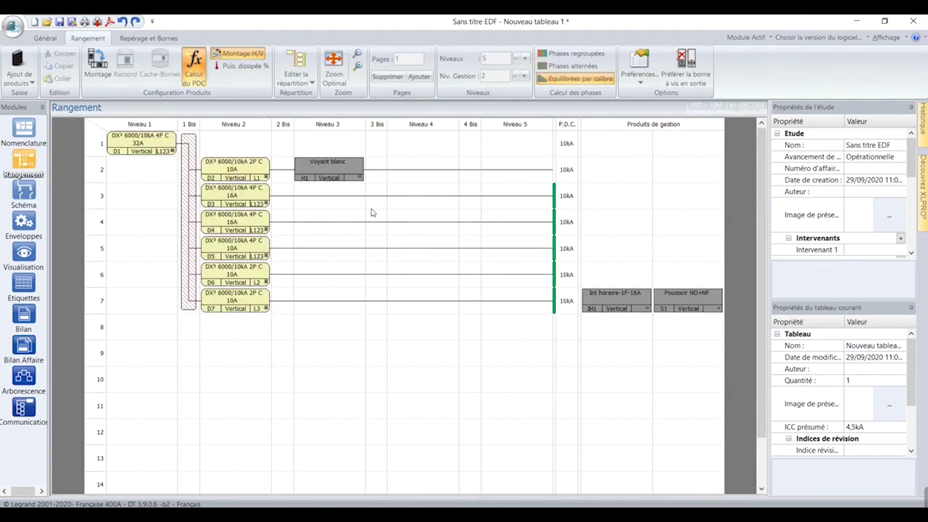
# Add one modular pilot light, Voyant simple vert 110/400V, from the modular control auxiliaries to the parts list.
pyautogui.click(16, 135)
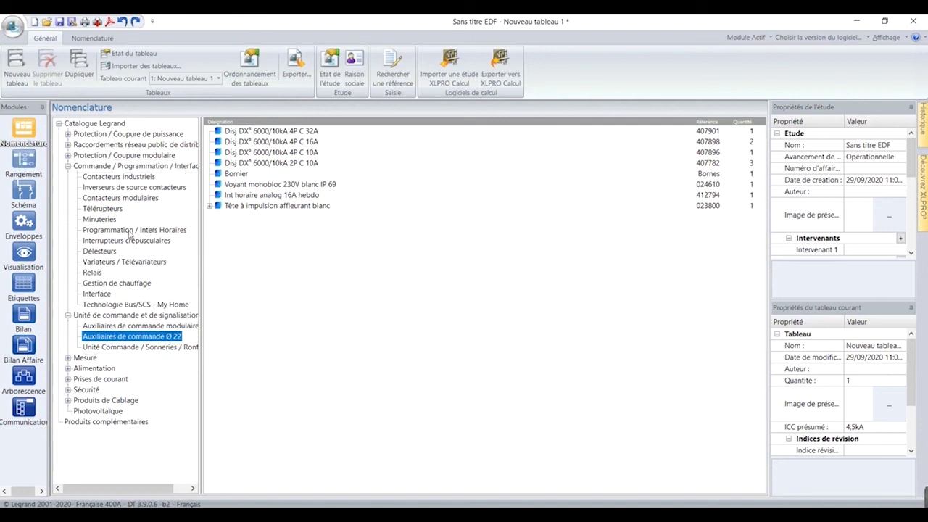
pyautogui.doubleClick(134, 326)
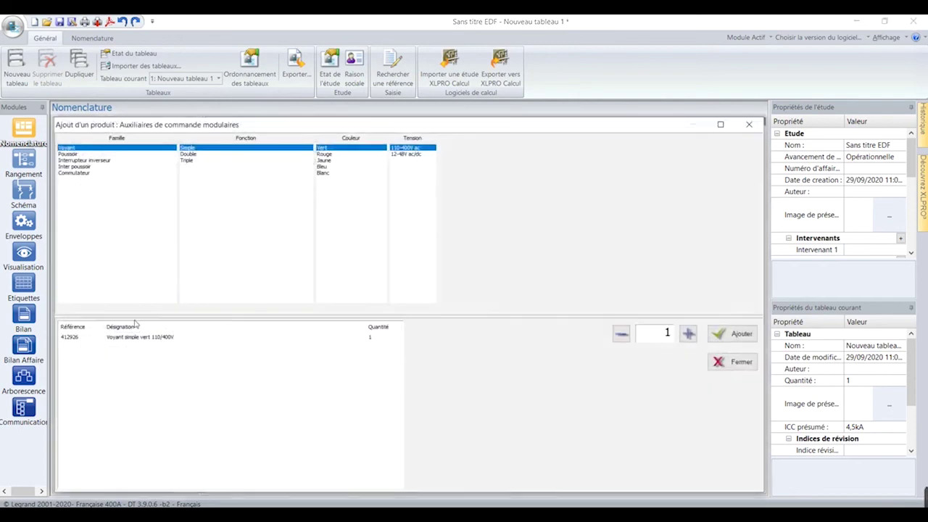
pyautogui.click(748, 124)
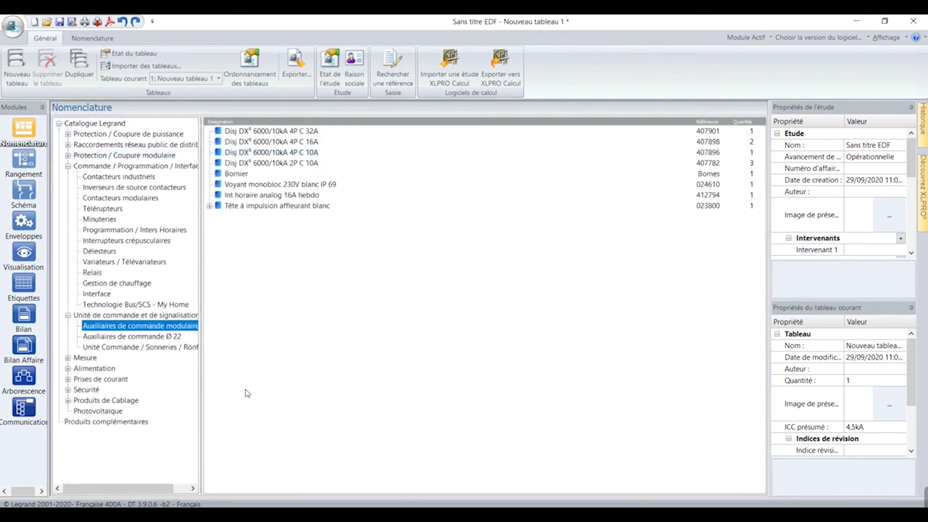
pyautogui.doubleClick(135, 328)
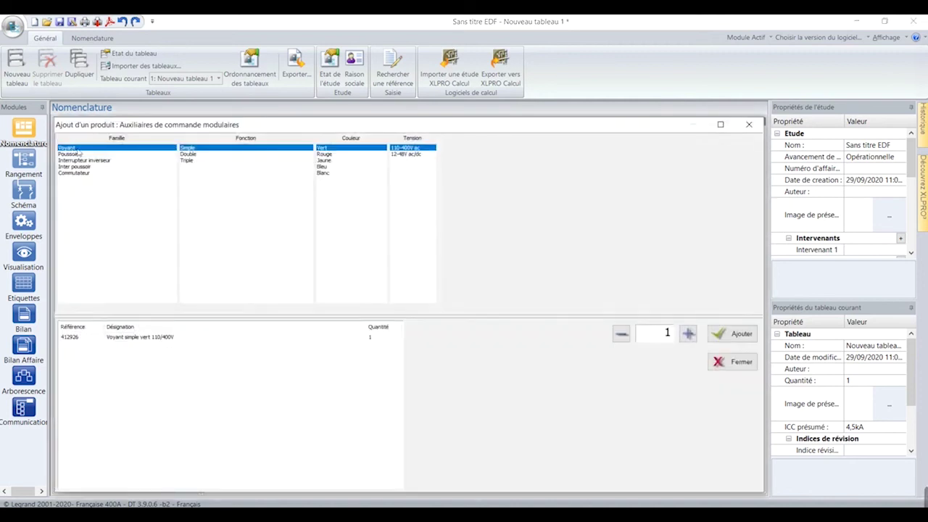
pyautogui.click(738, 335)
pyautogui.click(733, 361)
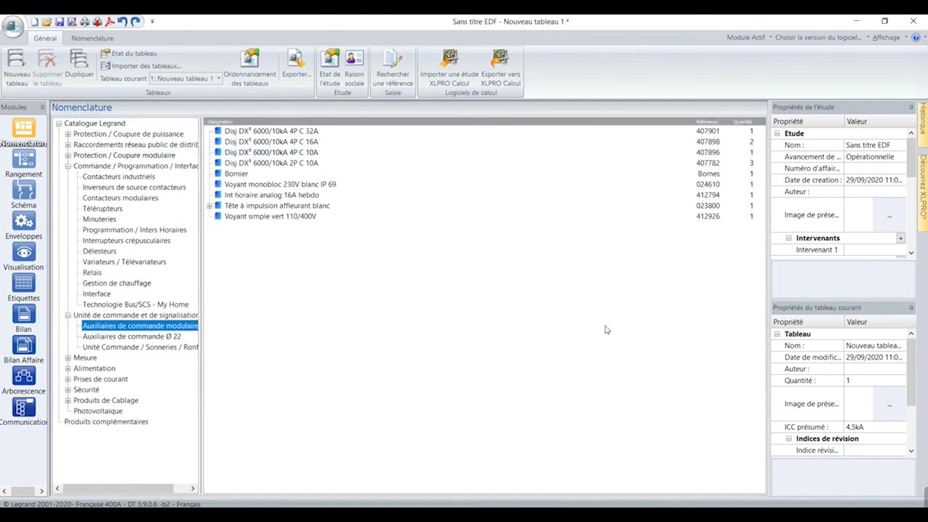
# Place the green pilot light at level 3 behind breaker D6 in the product arrangement and check it on the schematic.
pyautogui.click(23, 163)
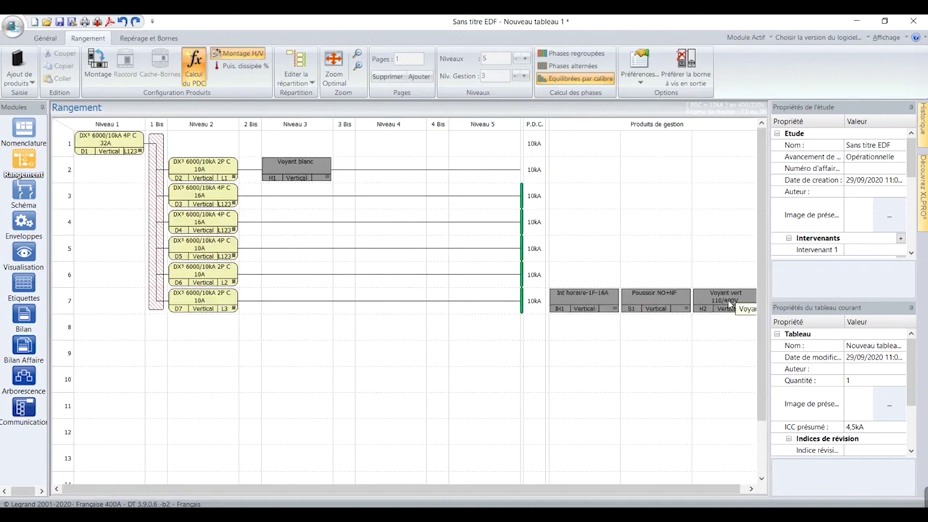
pyautogui.moveTo(730, 305); pyautogui.dragTo(301, 272)
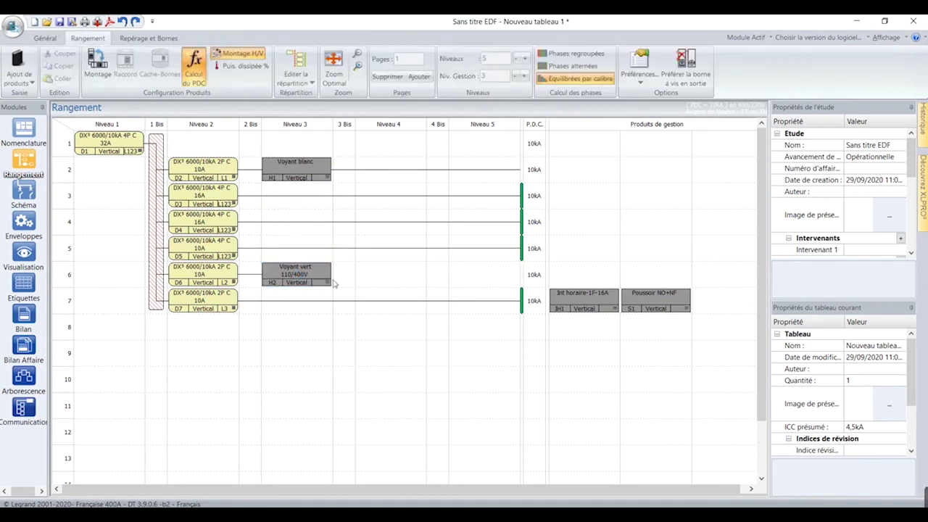
pyautogui.click(23, 195)
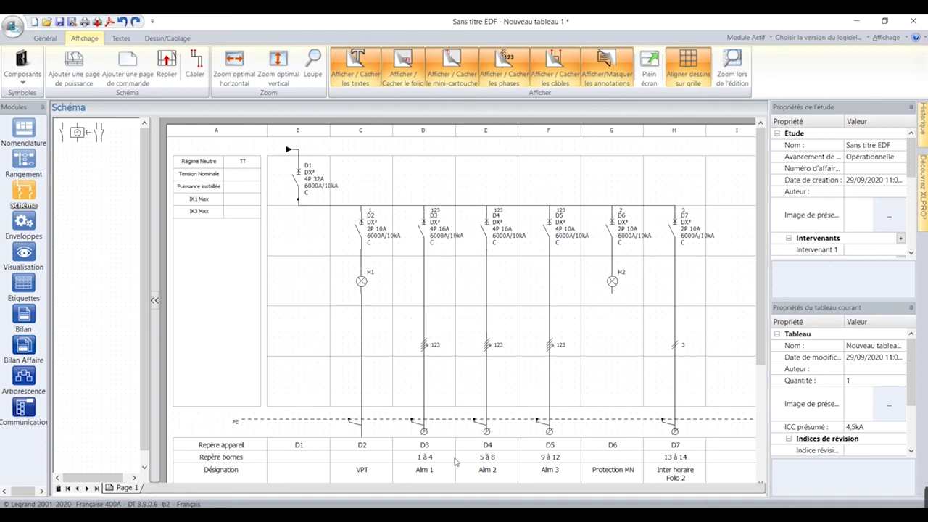
pyautogui.click(773, 517)
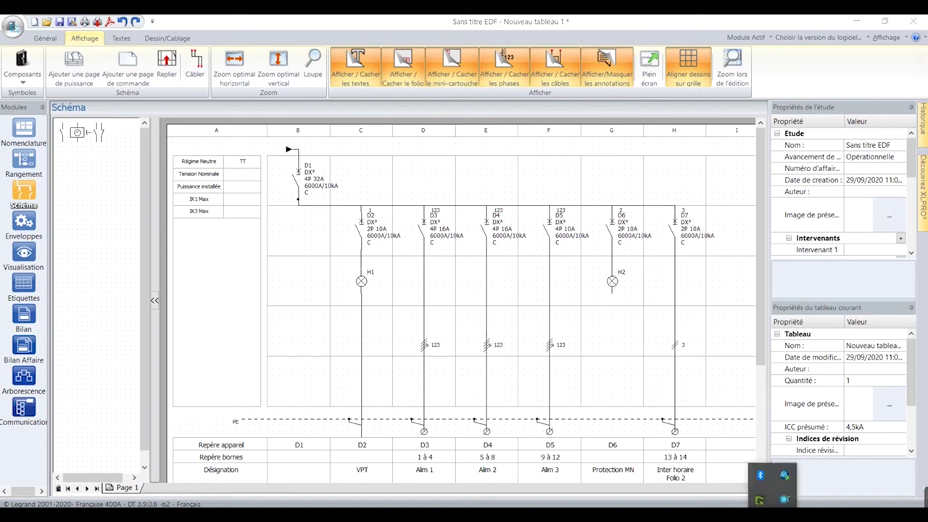
pyautogui.click(784, 500)
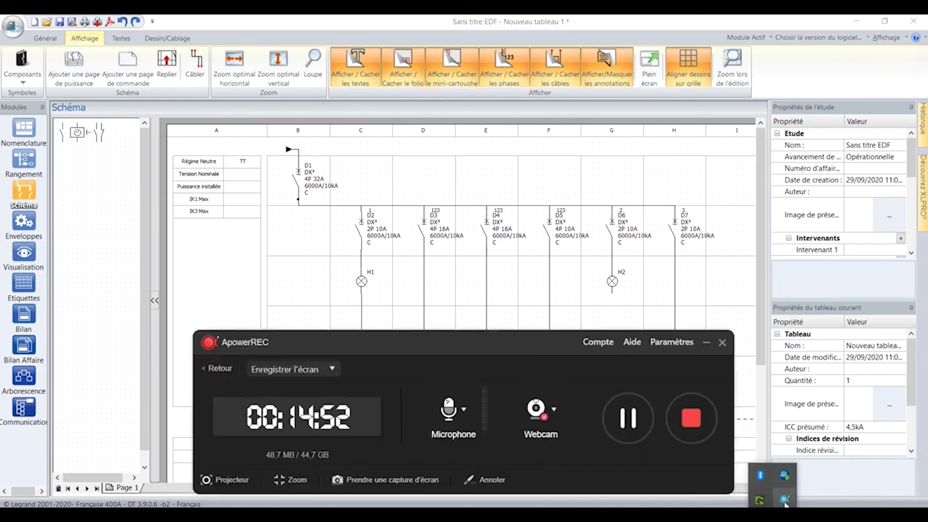